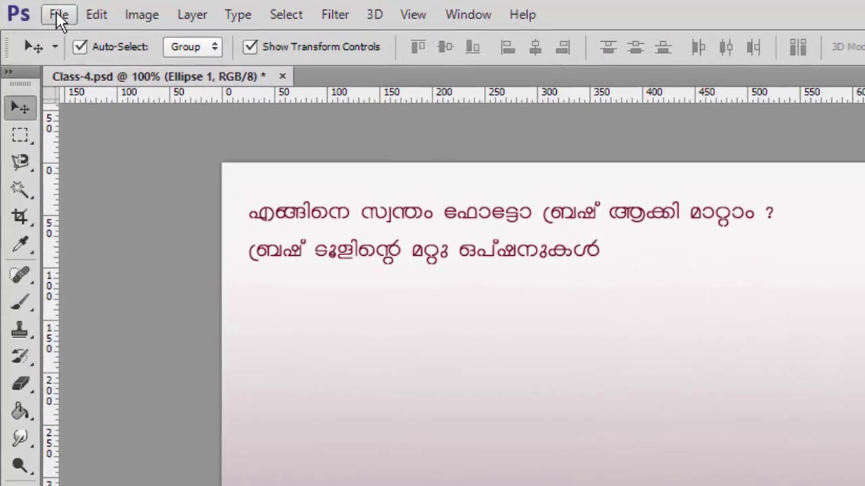
Create a new blank document, Untitled-1, at 200 × 200 pixels.
left_click(35, 9)
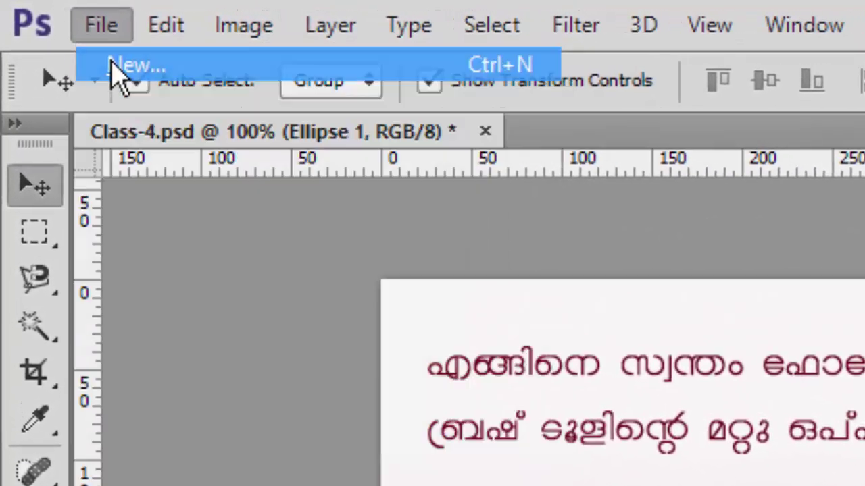
left_click(112, 64)
left_click(229, 170)
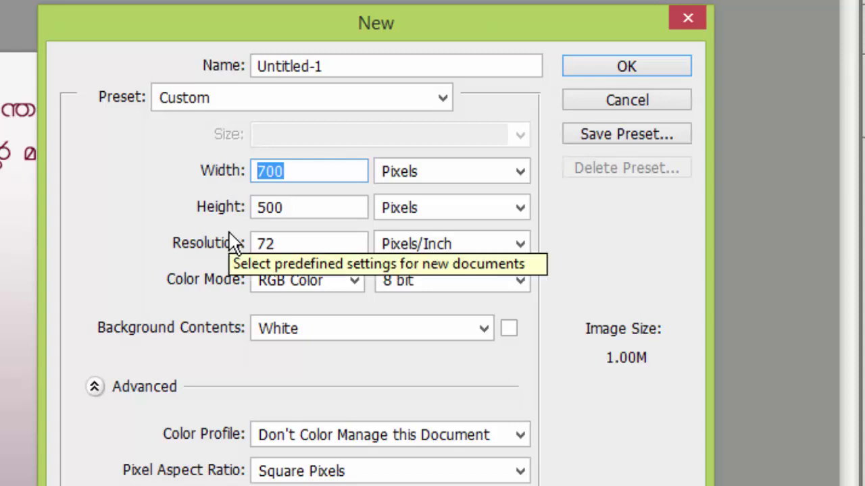
type("200")
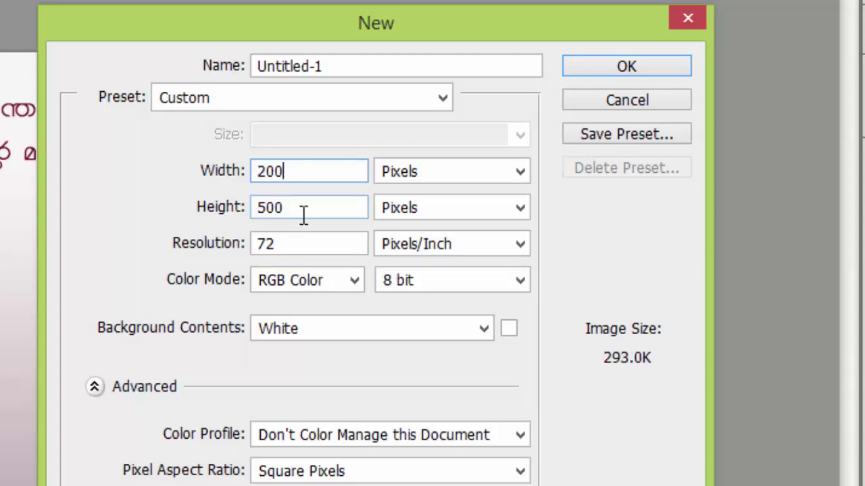
left_click(199, 215)
type("200")
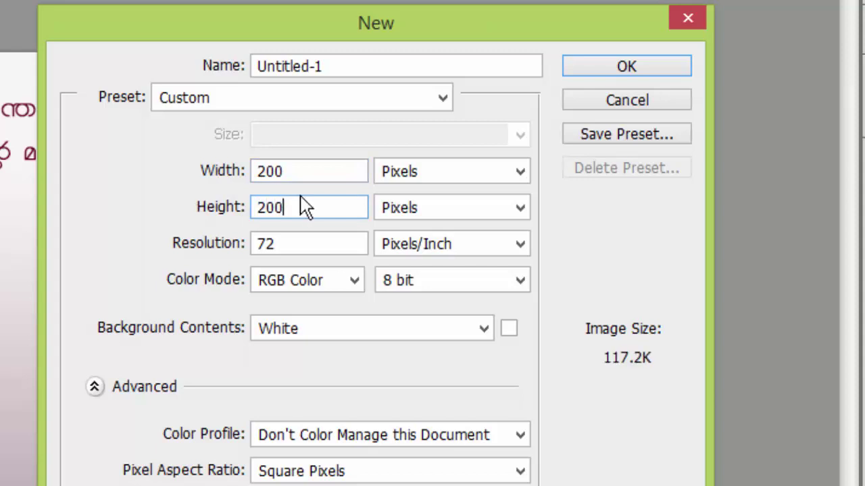
left_click(611, 73)
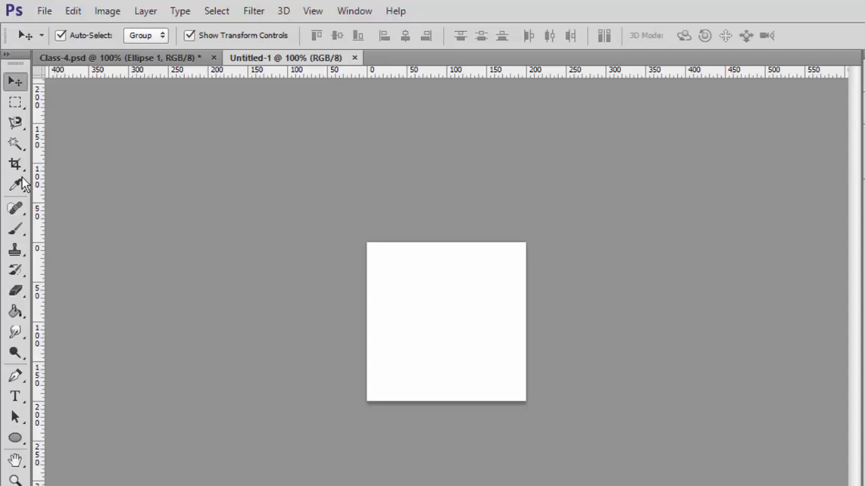
Type the author's first name in capitals in a text box and set it to 30 pt.
left_click(15, 396)
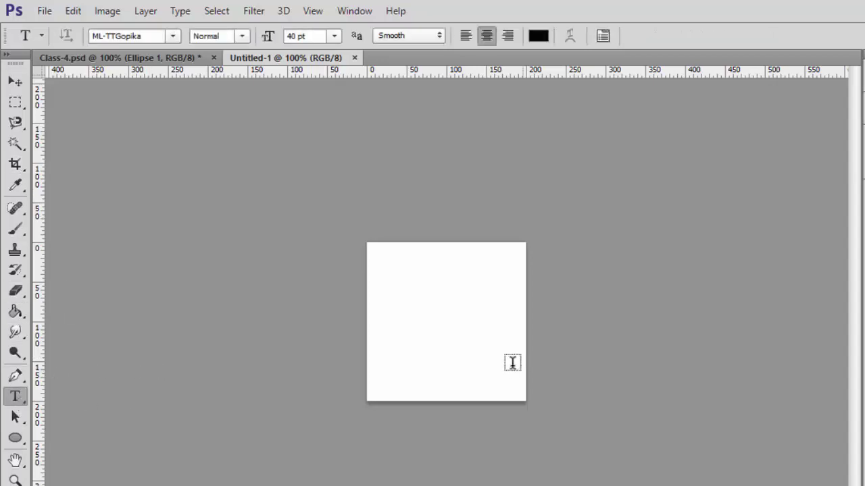
left_click_drag(386, 286, 513, 319)
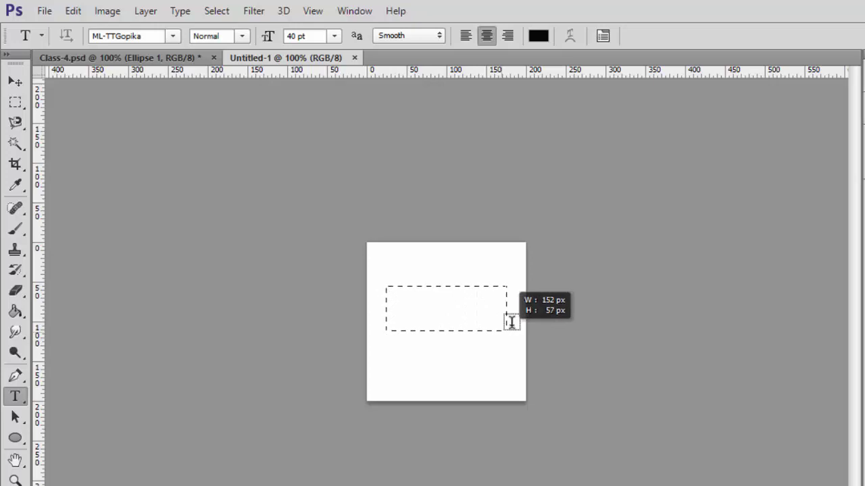
left_click_drag(517, 281, 518, 284)
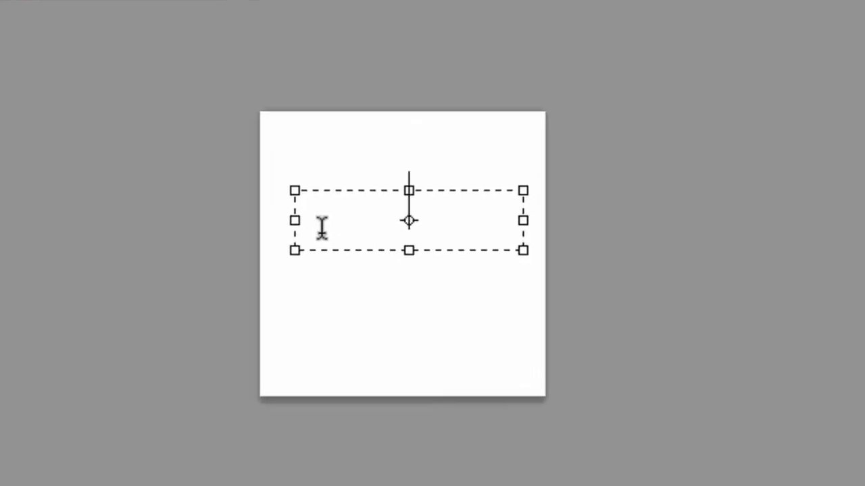
type("R")
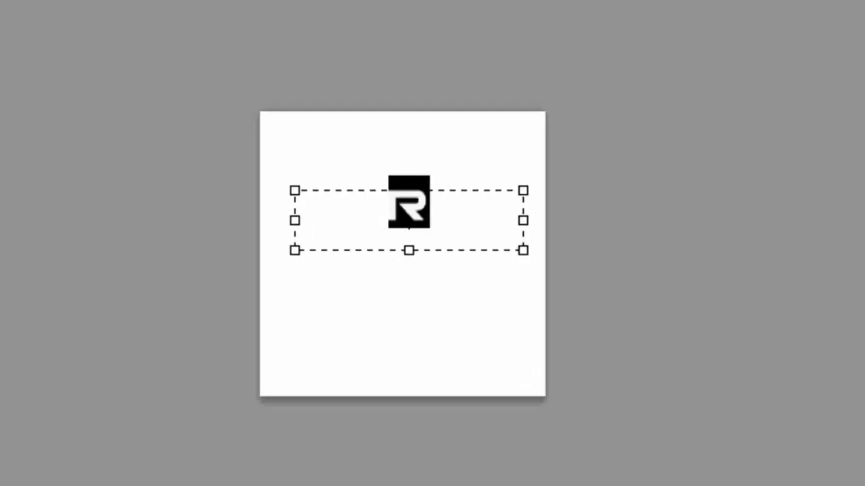
type("RAT")
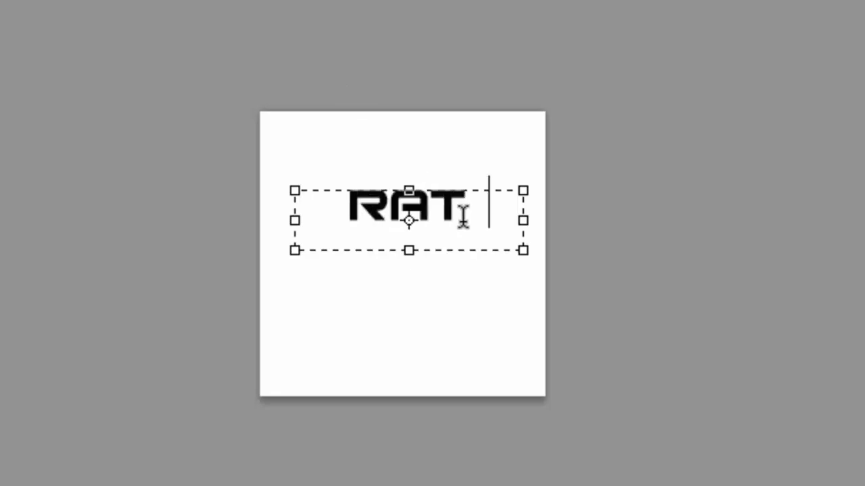
type("HE")
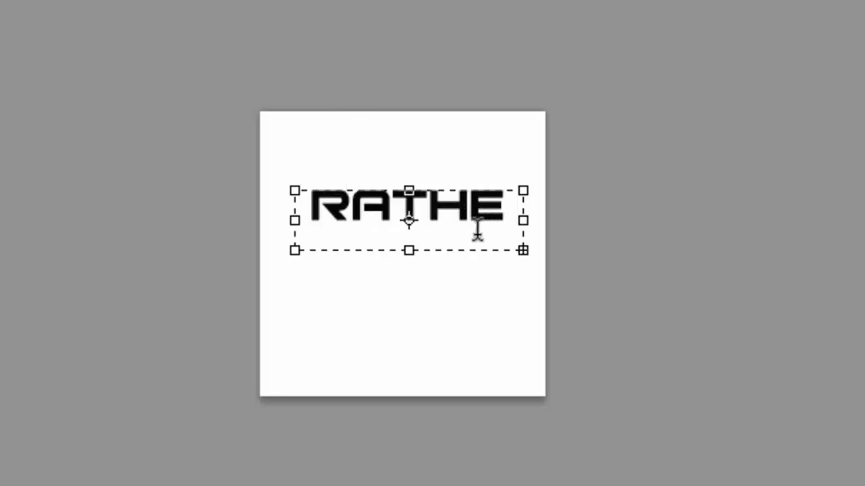
type("E")
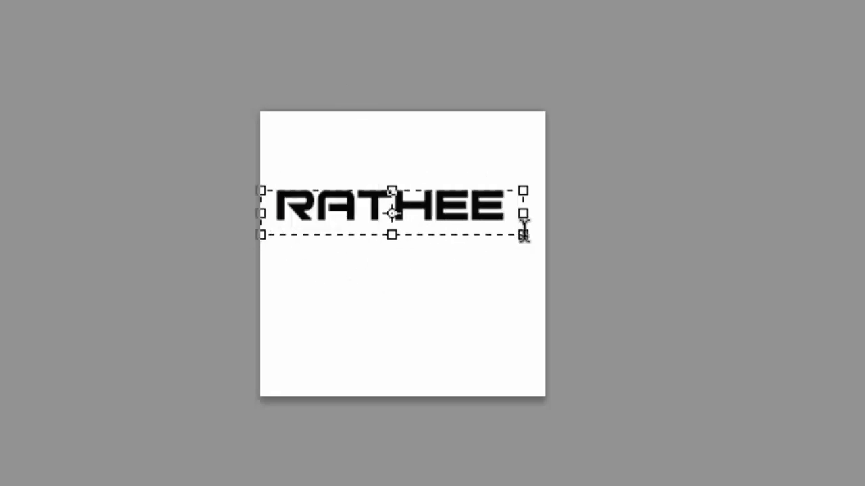
type("S")
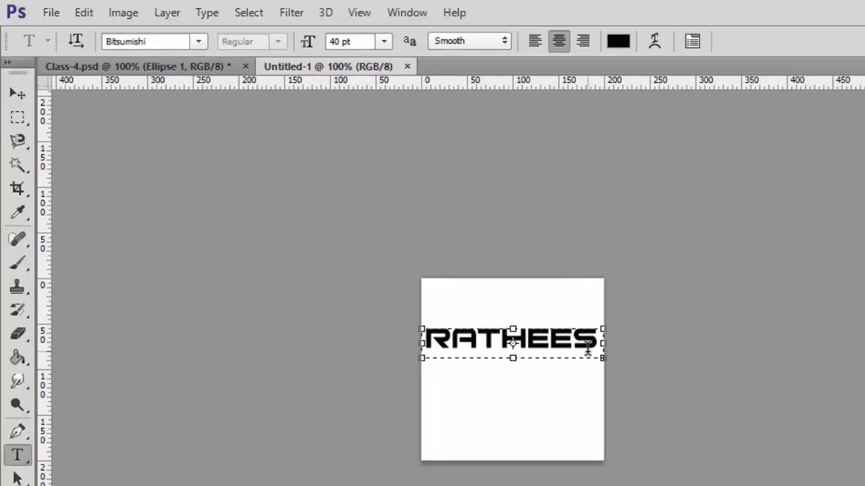
key("ctrl+a")
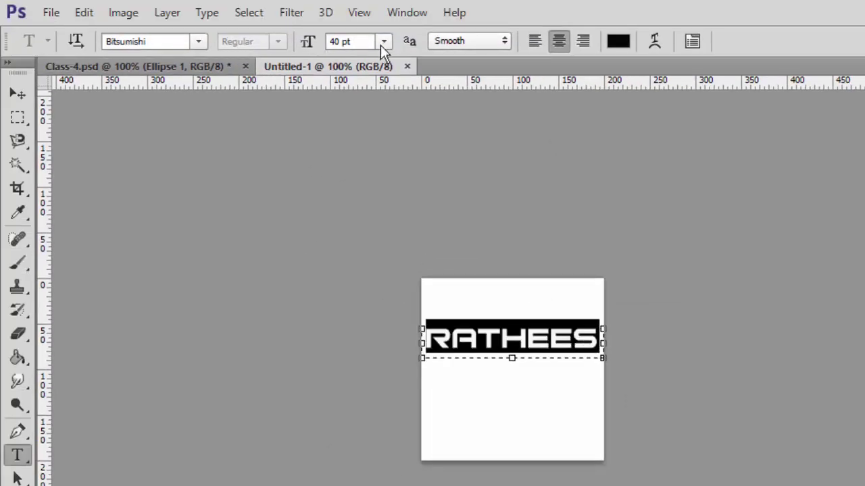
left_click(383, 42)
left_click(395, 271)
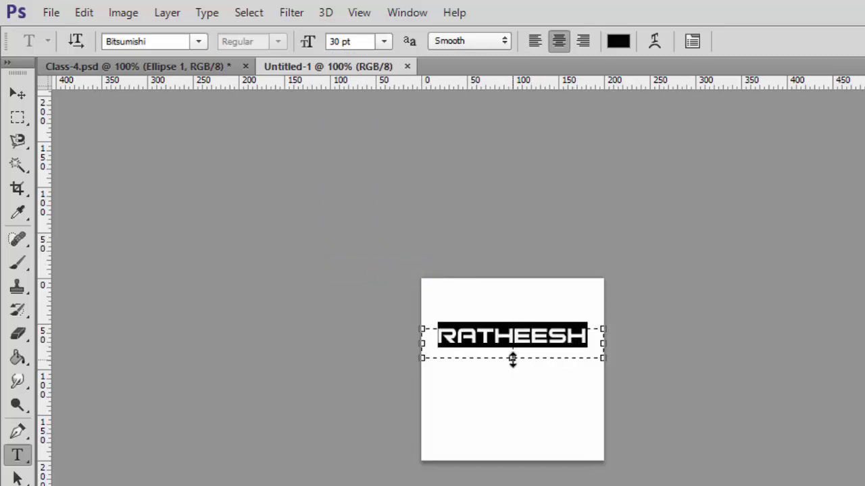
Enlarge the name's first letter to 48 pt and commit the text.
left_click_drag(512, 358, 513, 356)
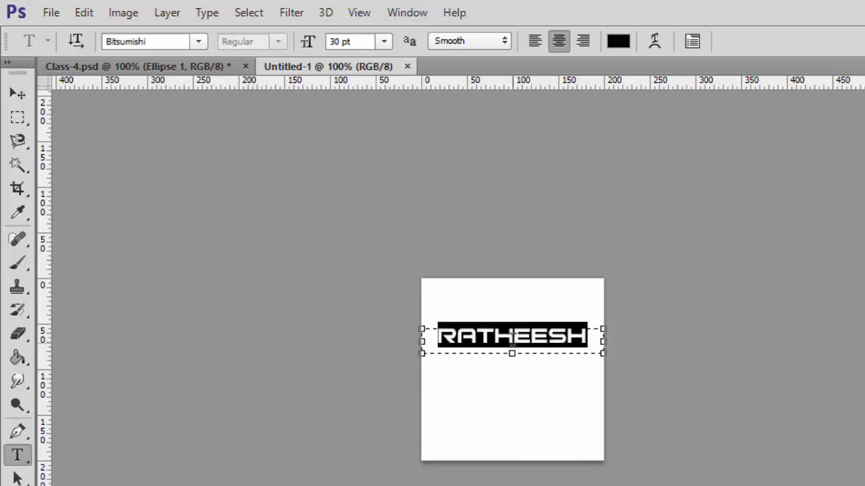
left_click(508, 336)
left_click_drag(438, 336, 451, 334)
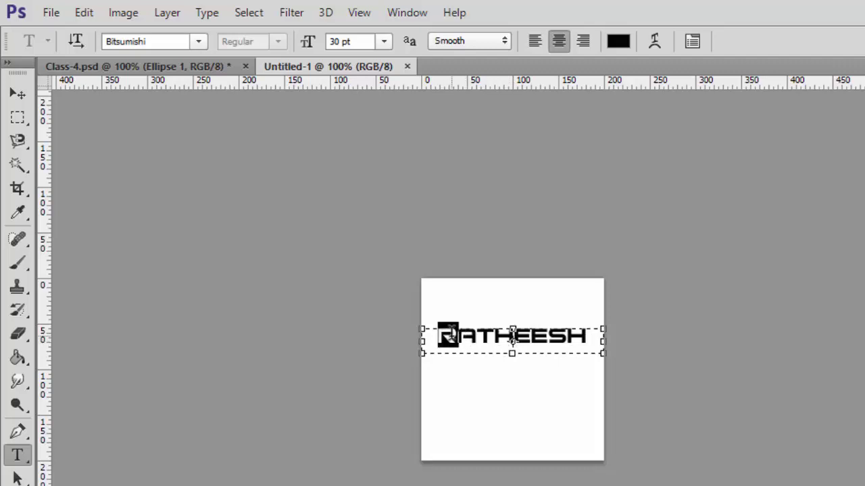
left_click(383, 42)
left_click(375, 310)
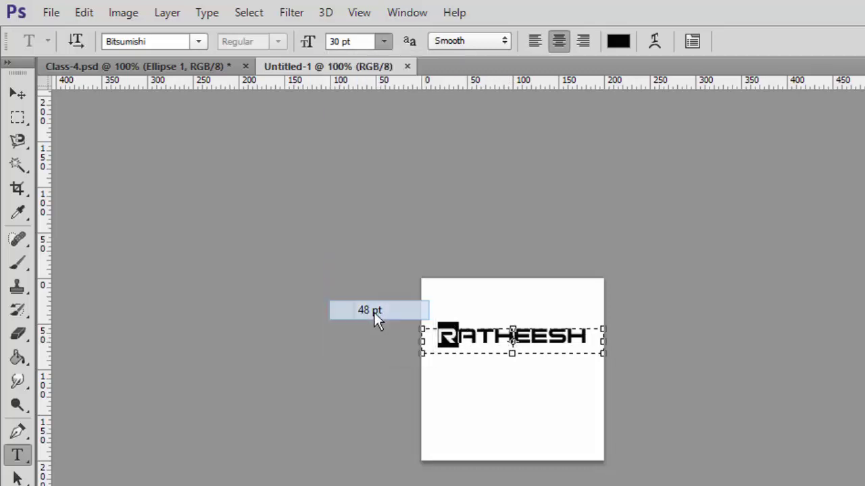
left_click(18, 94)
left_click(17, 455)
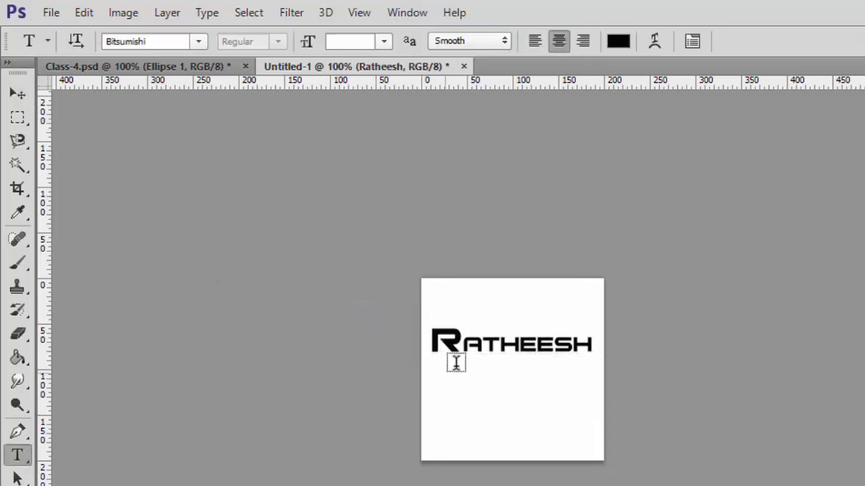
Add a second text line with the author's initials below the name, at 36 pt.
left_click_drag(452, 365, 593, 390)
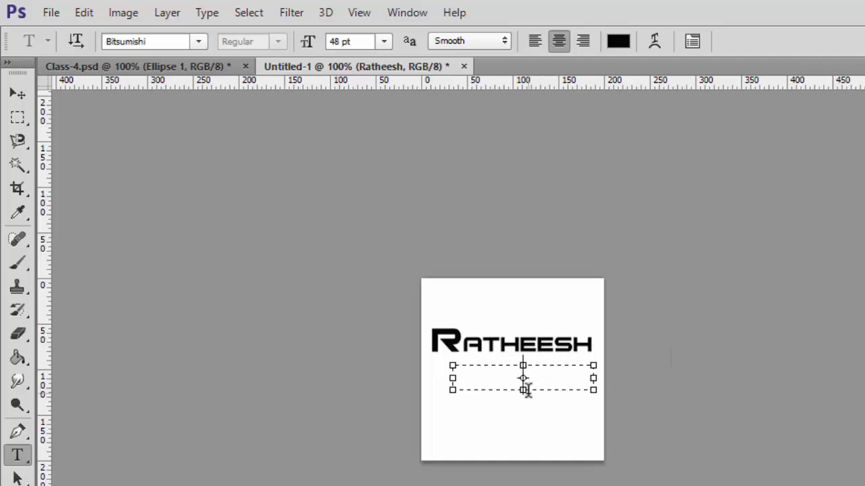
type("R")
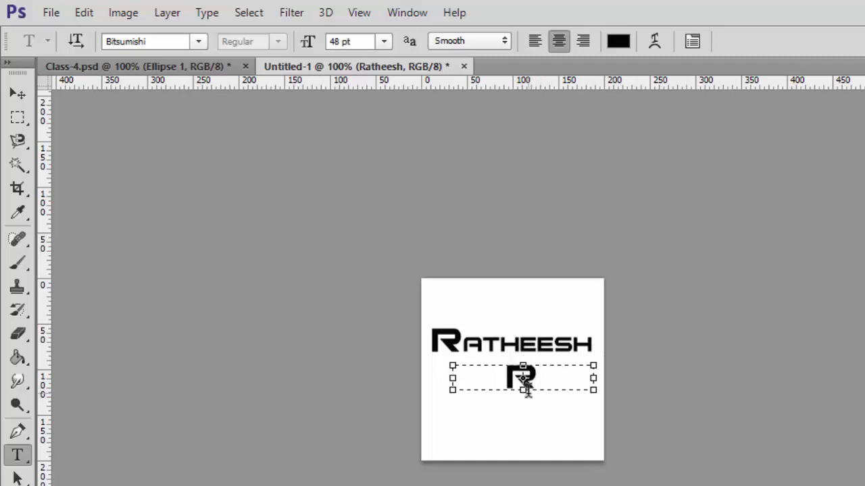
type(" M")
key("BackSpace")
key("BackSpace")
double_click(527, 382)
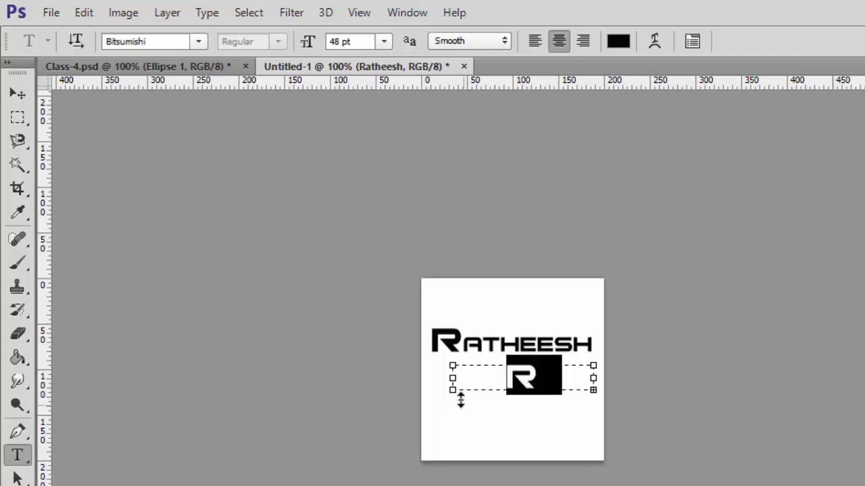
mouse_move(451, 399)
left_mouse_down()
mouse_move(412, 396)
mouse_move(423, 390)
left_mouse_up()
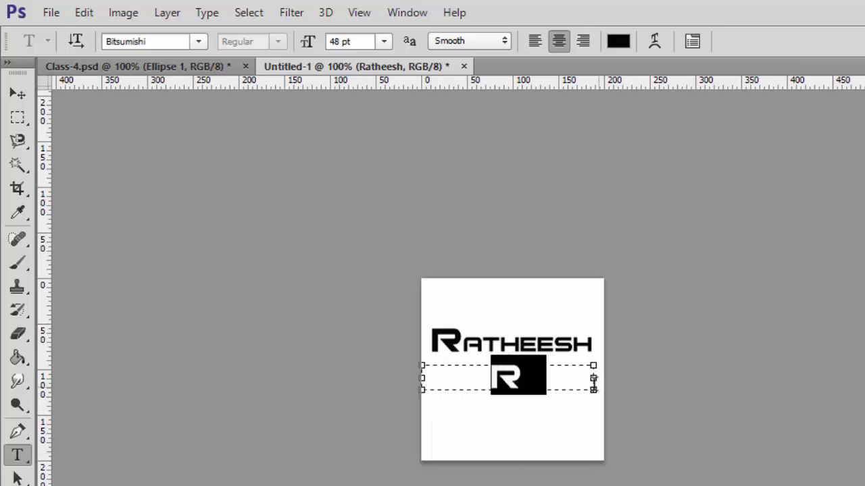
left_click_drag(593, 391, 603, 397)
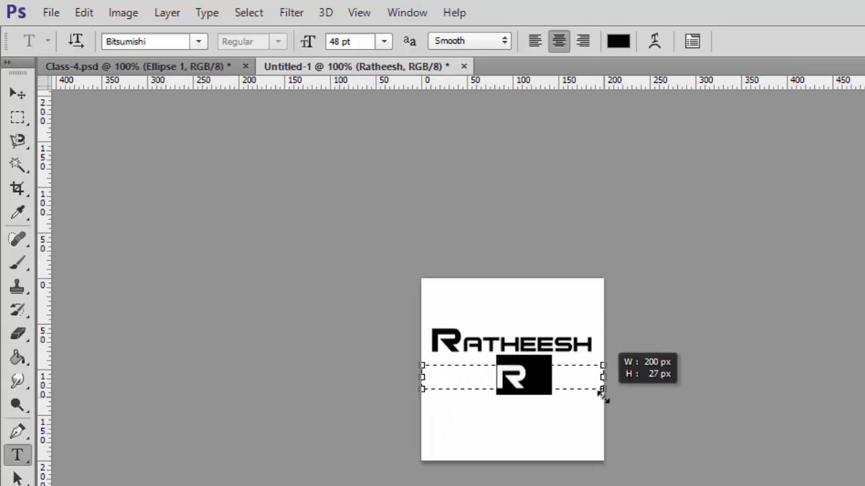
left_click(382, 41)
left_click(383, 290)
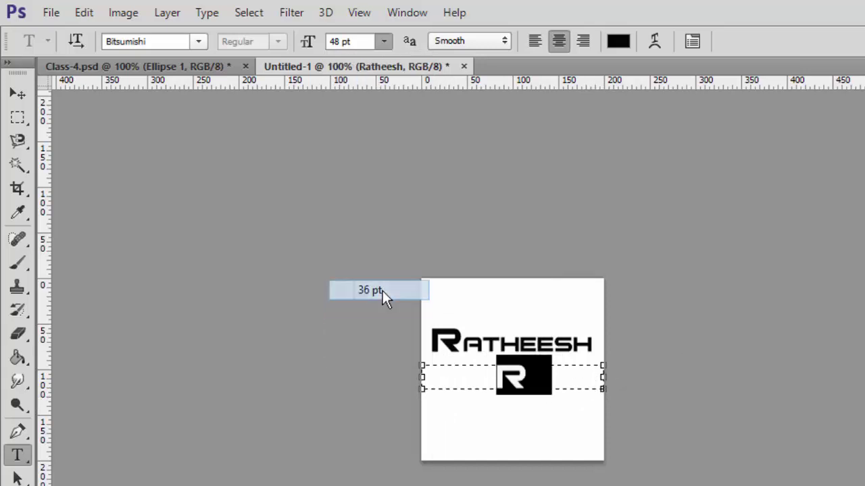
Reduce the second line's letters after M to 24 pt.
left_click(474, 375)
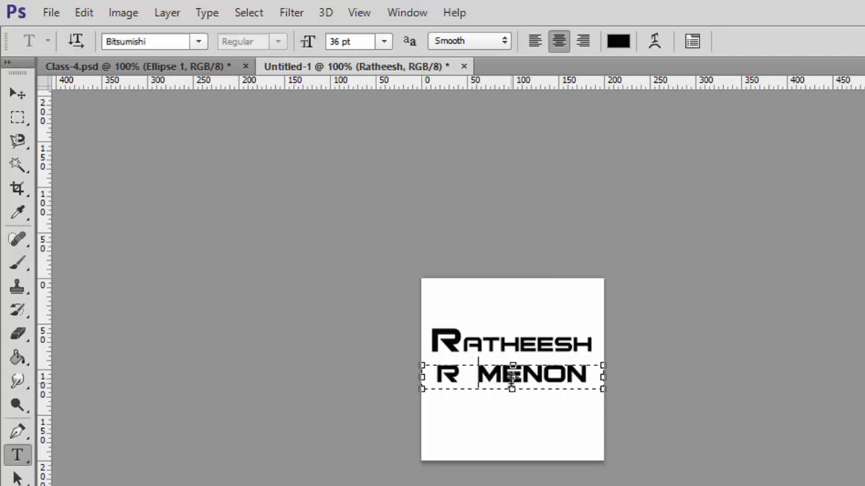
left_click_drag(503, 375, 586, 380)
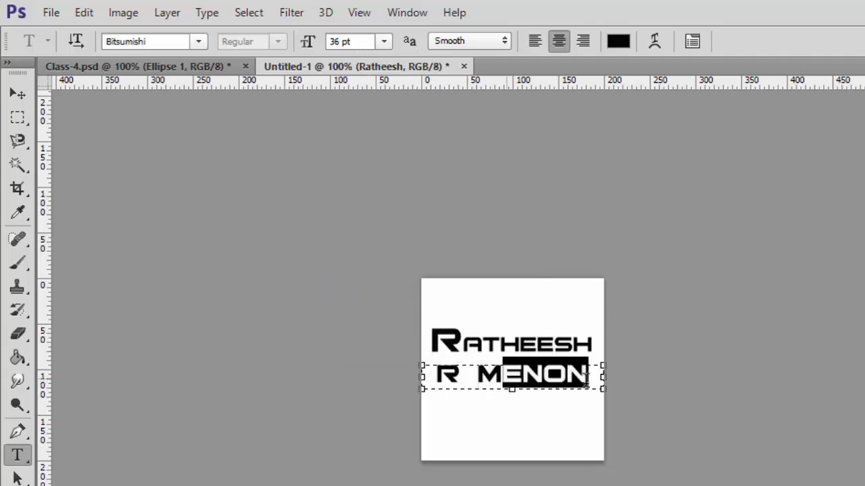
left_click(384, 41)
left_click(389, 269)
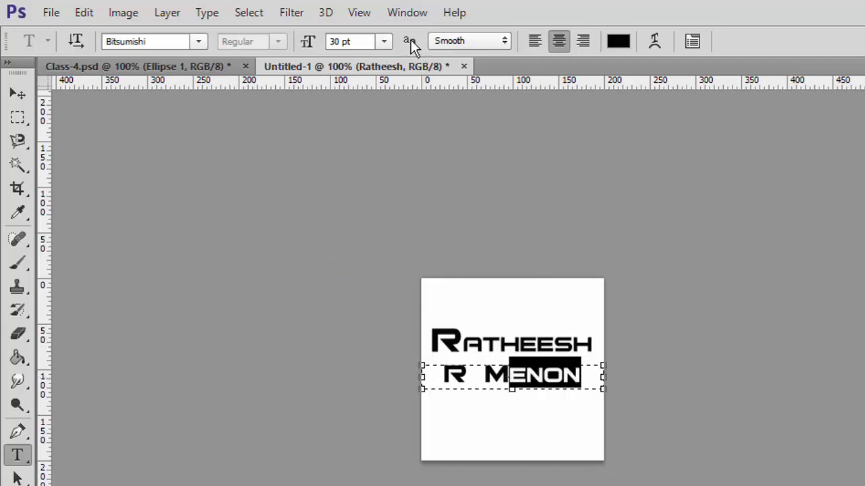
left_click(383, 42)
left_click(393, 246)
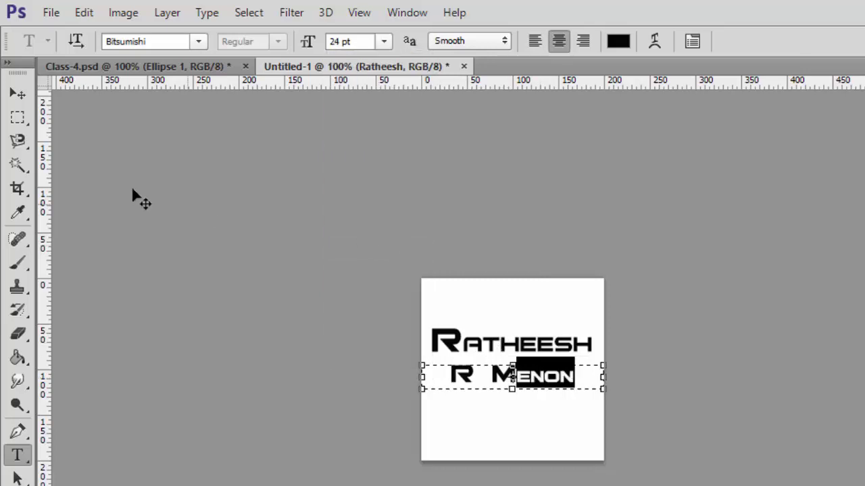
Move the second line up snugly under the name.
left_click(17, 93)
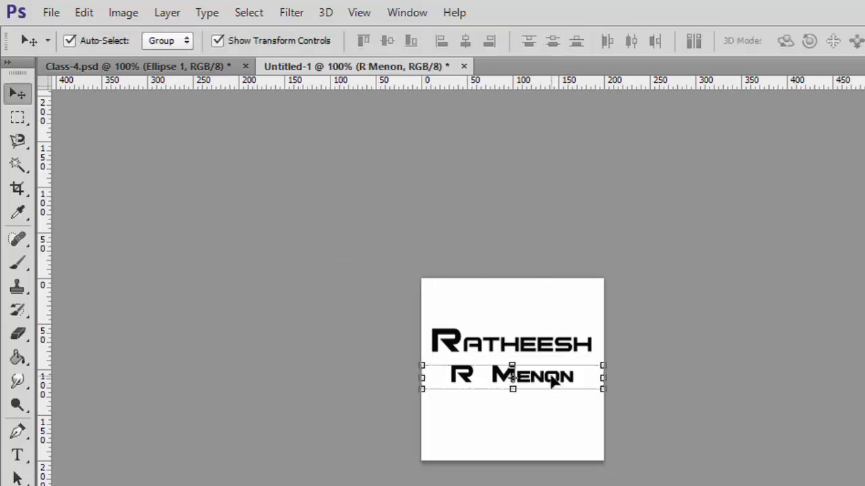
left_click_drag(552, 380, 570, 373)
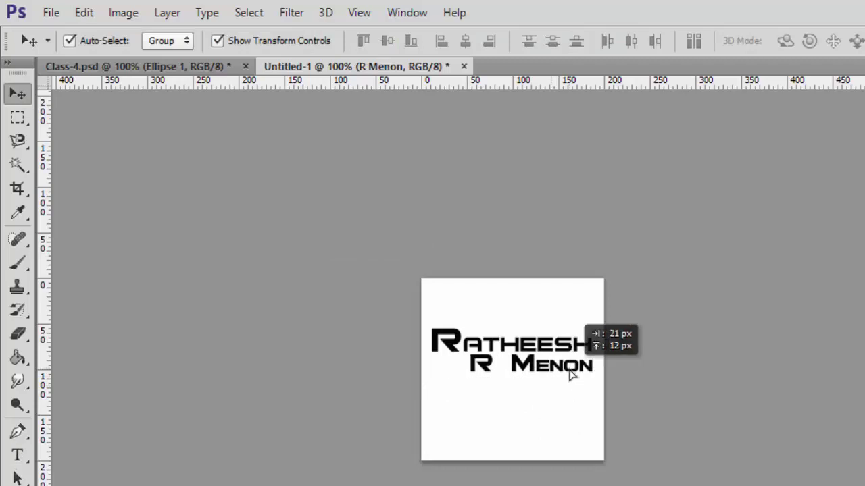
left_click_drag(570, 371, 570, 372)
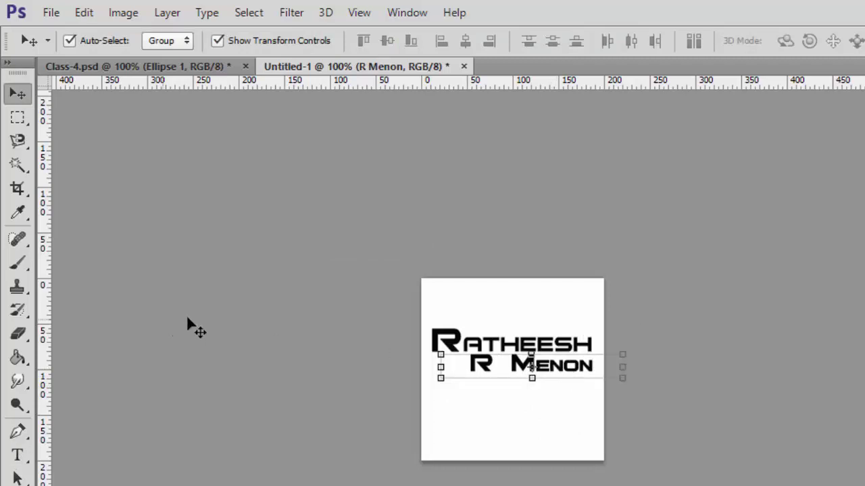
Define the two-line logo as a brush preset named with the author's name.
left_click(217, 295)
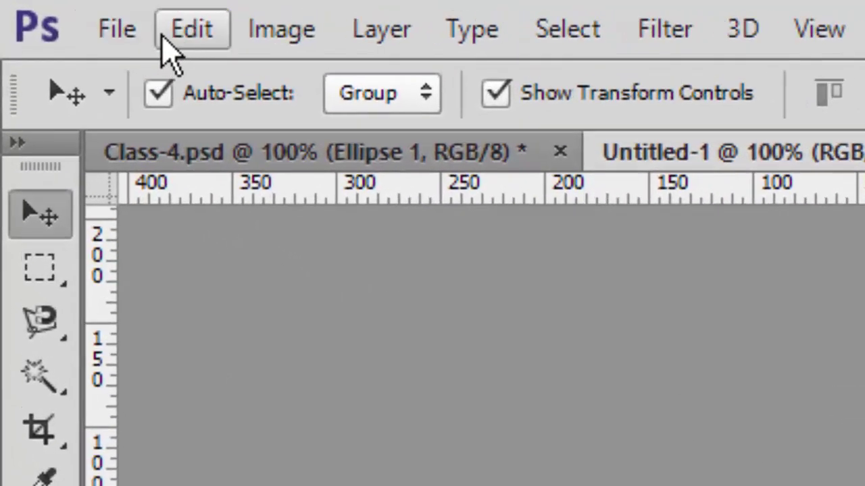
left_click(177, 37)
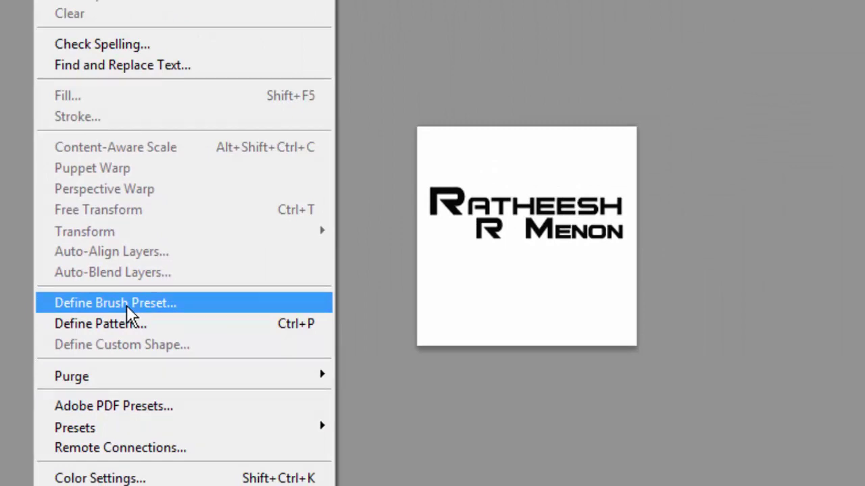
left_click(127, 305)
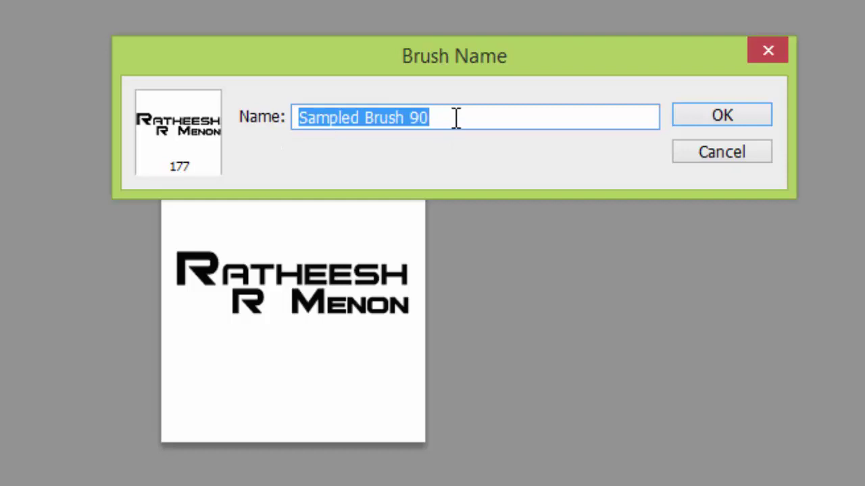
type("Ratheesh R Menon")
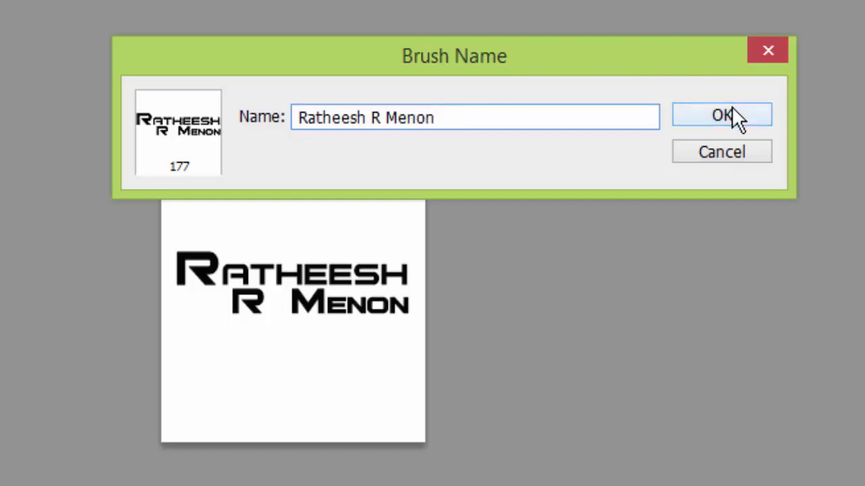
left_click(732, 106)
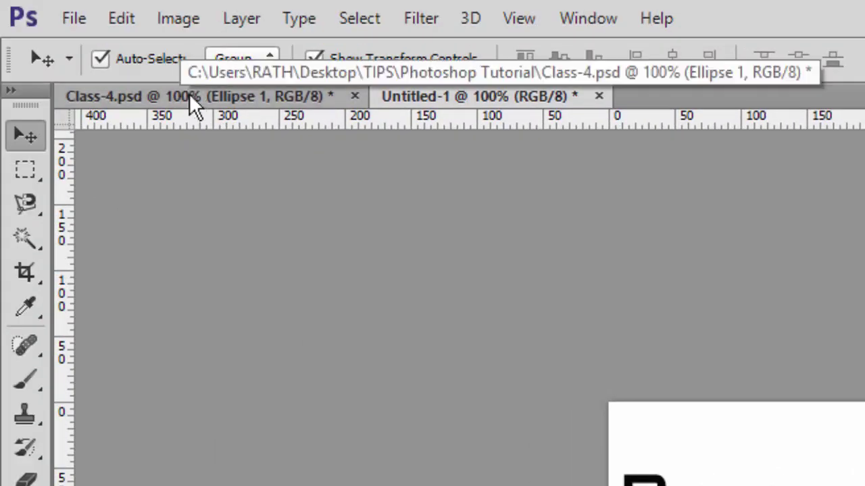
Switch to Class-4.psd with the Brush tool and scroll the preset picker to the new logo brush.
left_click(189, 96)
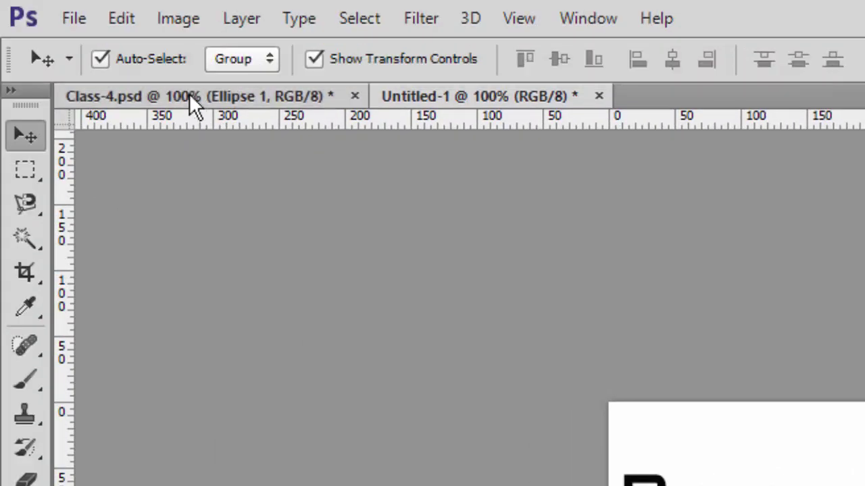
left_click(26, 380)
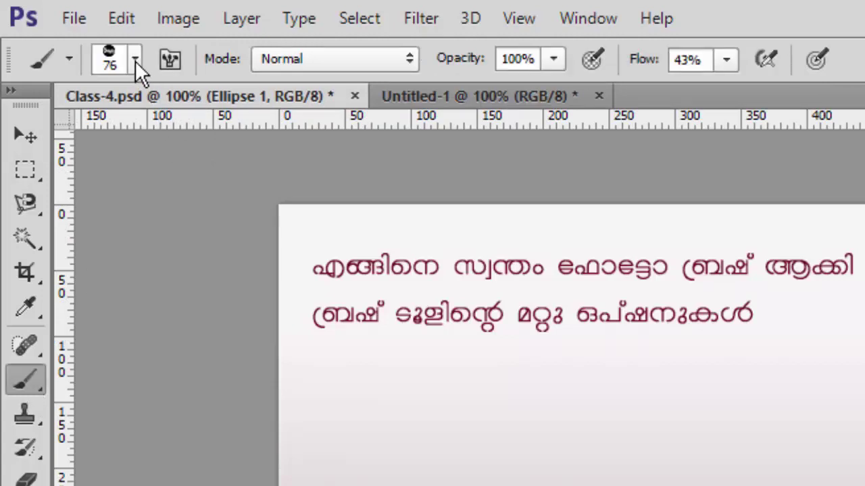
left_click(135, 60)
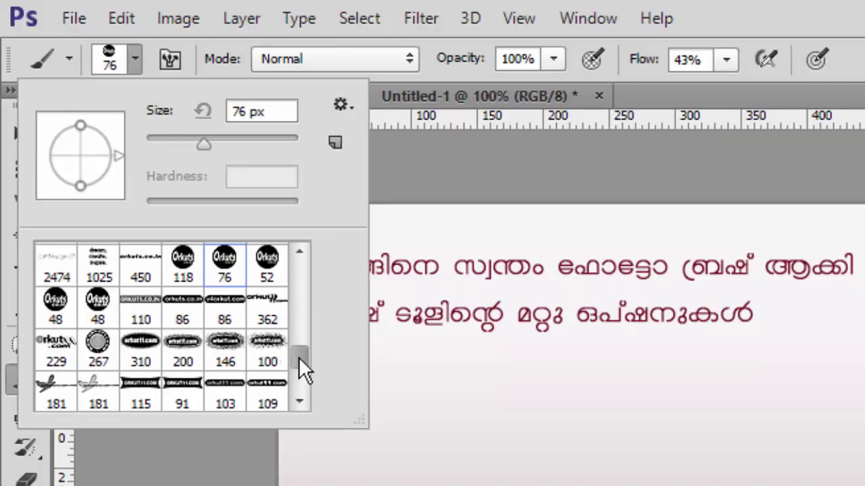
left_click_drag(298, 356, 302, 386)
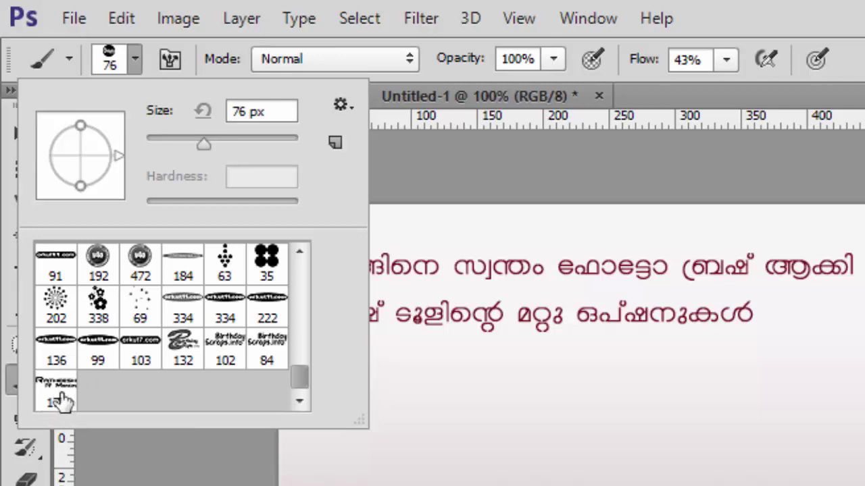
Pick logo brush 177 and stamp several pink logos across the slide.
left_click(55, 400)
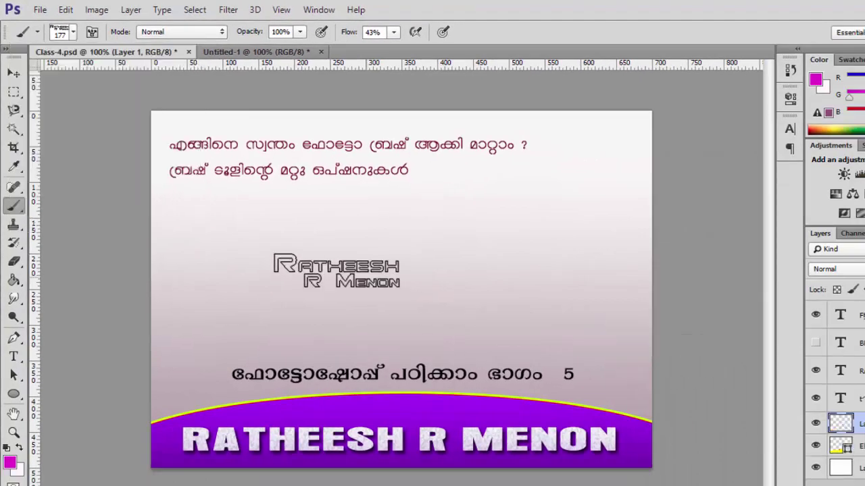
left_click(301, 267)
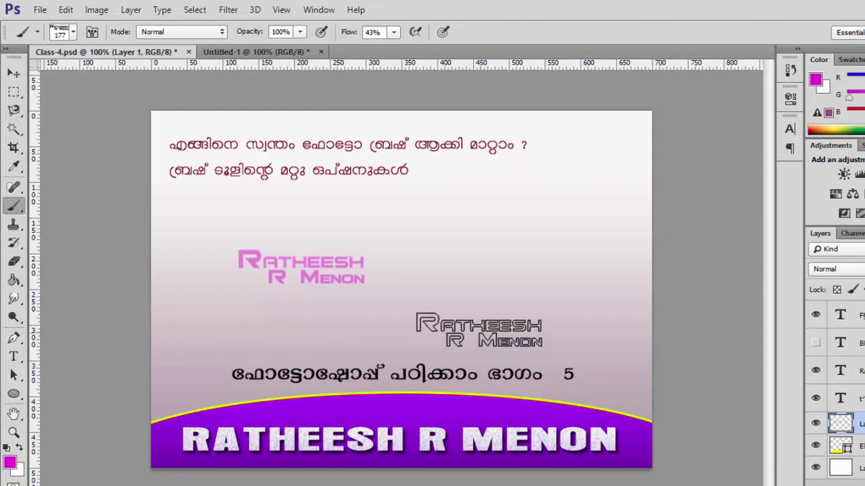
left_click(439, 243)
left_click(527, 210)
left_click(325, 217)
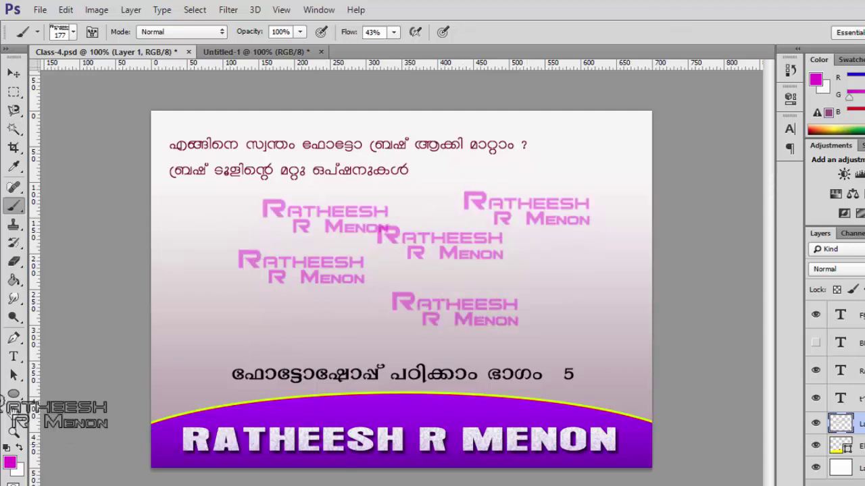
Stamp one green logo at lower left with brush Flow at 100%.
left_click(10, 464)
left_click(688, 379)
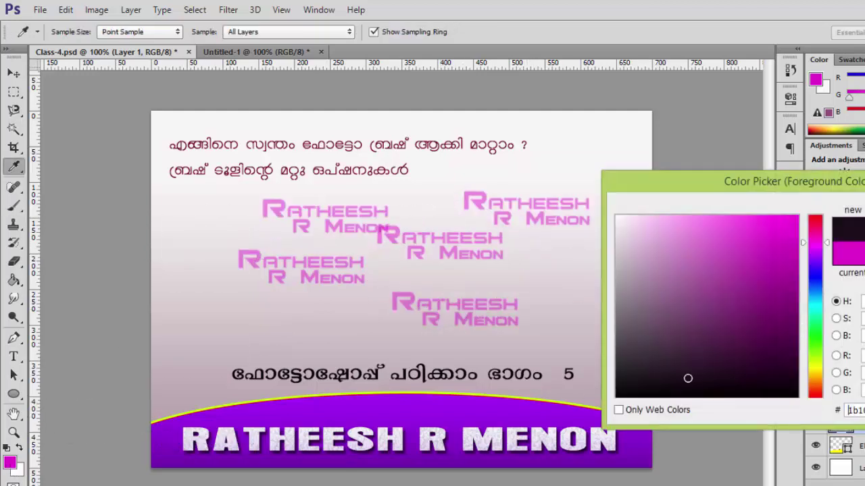
left_click_drag(814, 327, 814, 336)
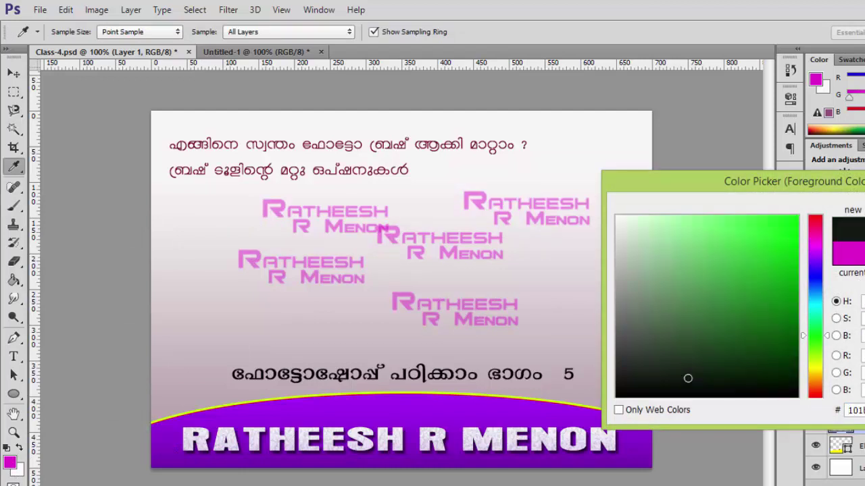
left_click(765, 314)
key("Return")
key("b")
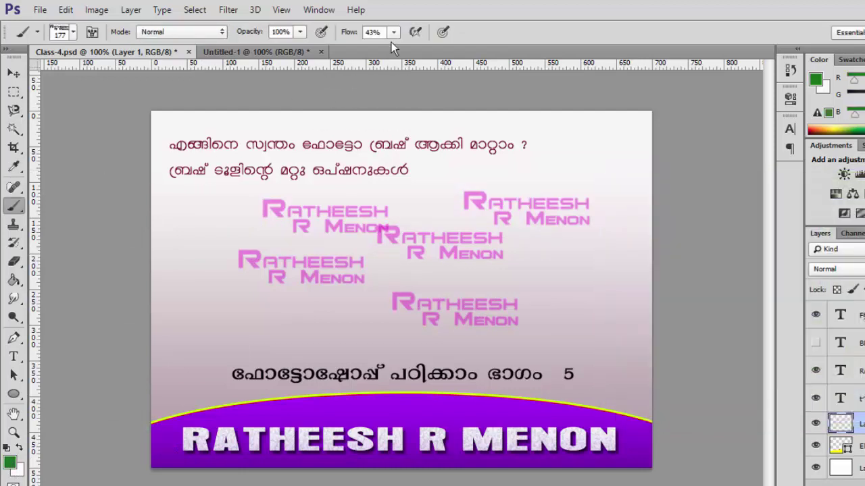
left_click(393, 34)
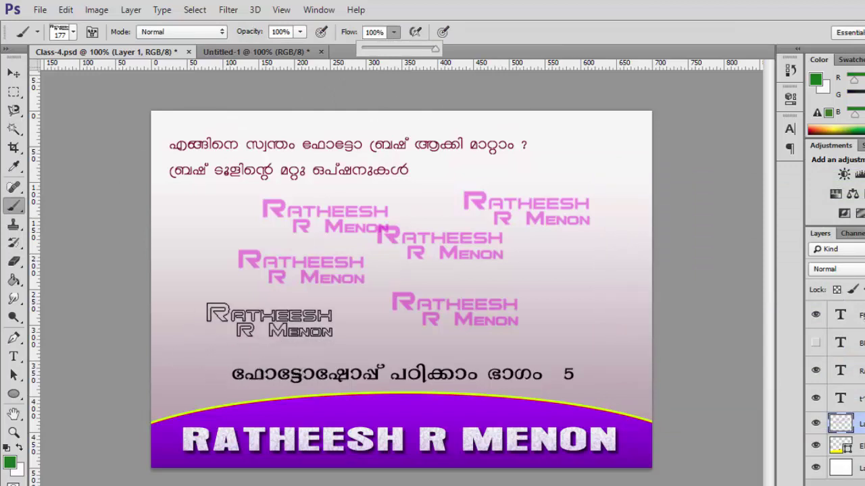
left_click(268, 321)
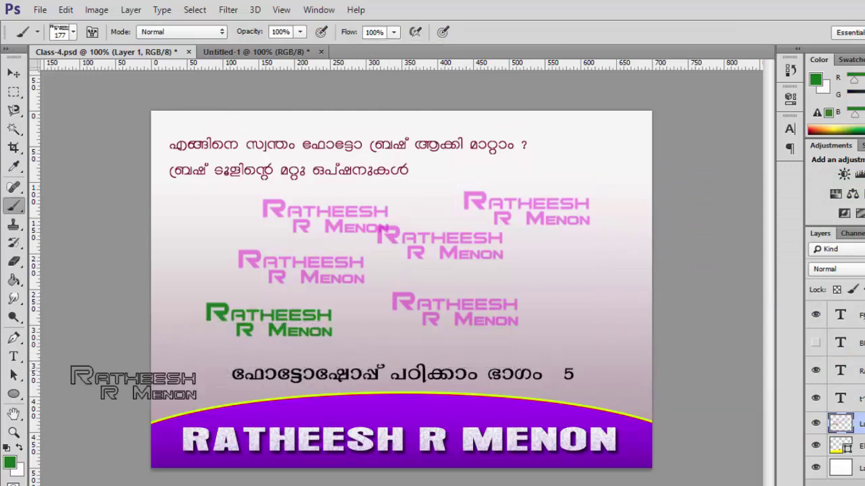
Stamp one dark blue logo above the subtitle line.
left_click(15, 465)
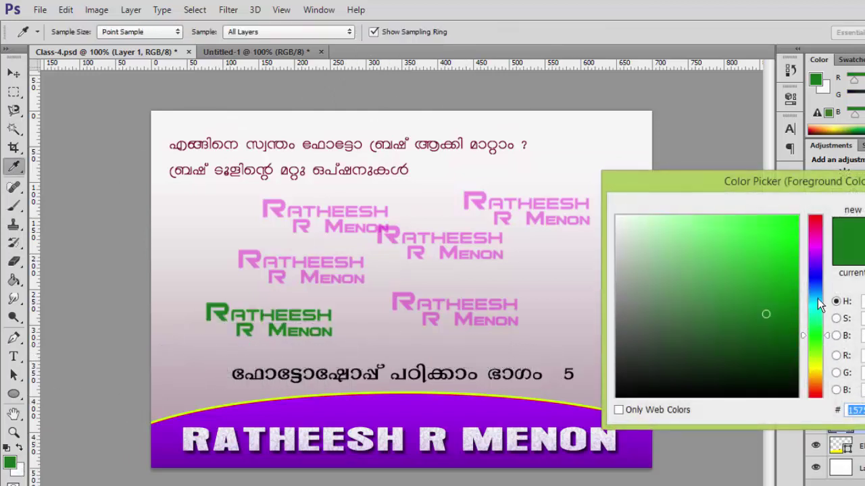
left_click(814, 281)
key("Return")
left_click(521, 346)
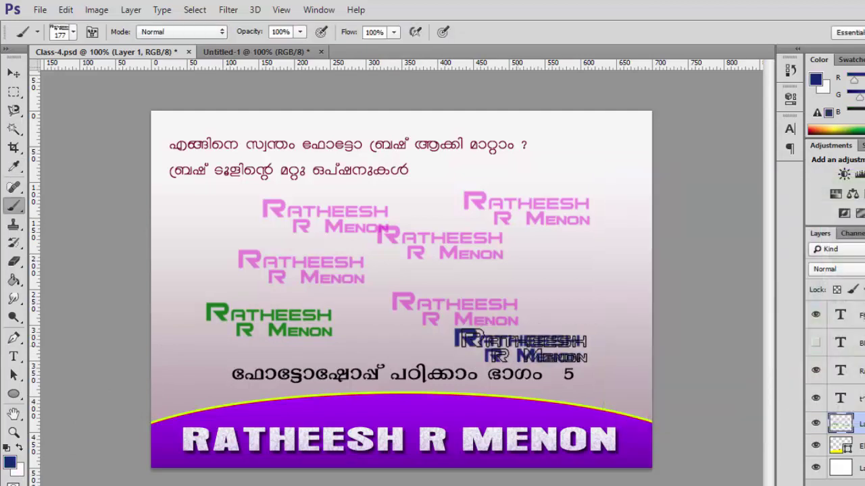
Reopen the recent portrait PNG image, accepting the colour profile mismatch.
left_click(226, 51)
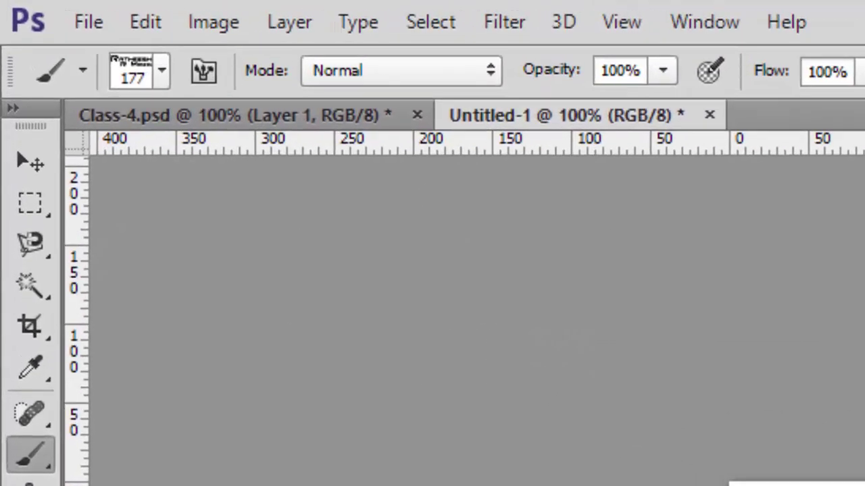
left_click(81, 27)
mouse_move(143, 232)
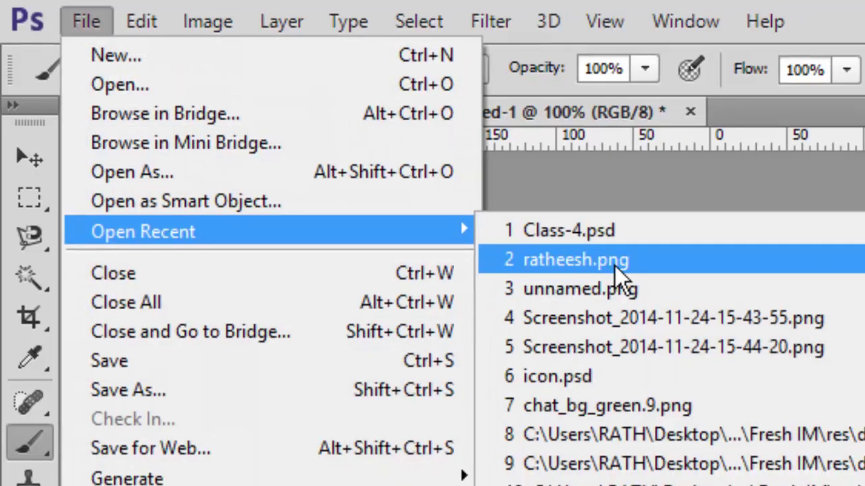
left_click(477, 206)
left_click(704, 378)
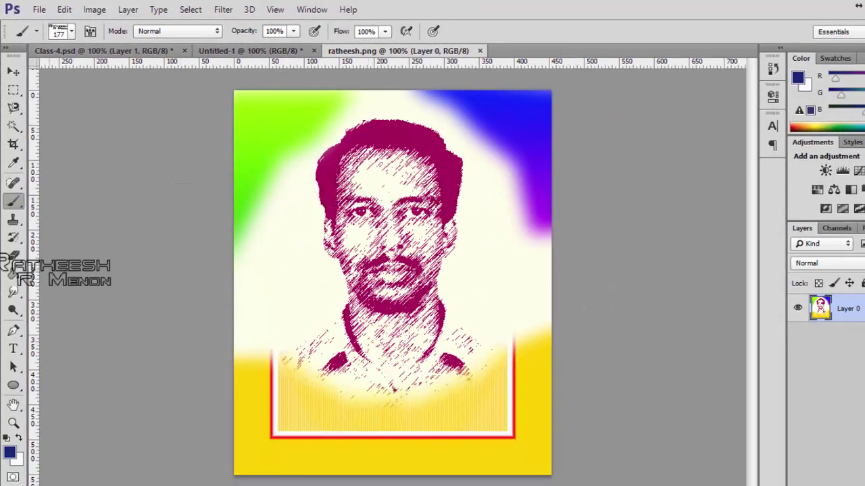
Define the portrait as a 551-pixel brush preset named after the author's photo.
left_click(64, 9)
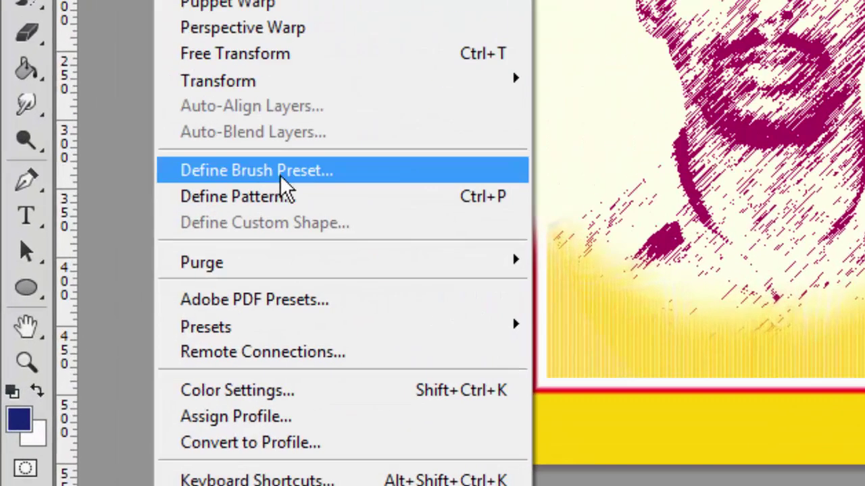
left_click(278, 171)
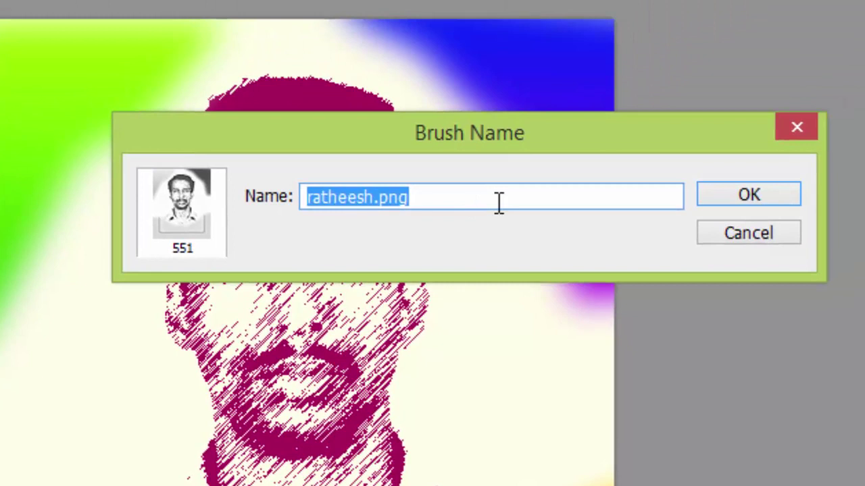
left_click(612, 100)
left_click_drag(470, 197, 287, 188)
type("Ra")
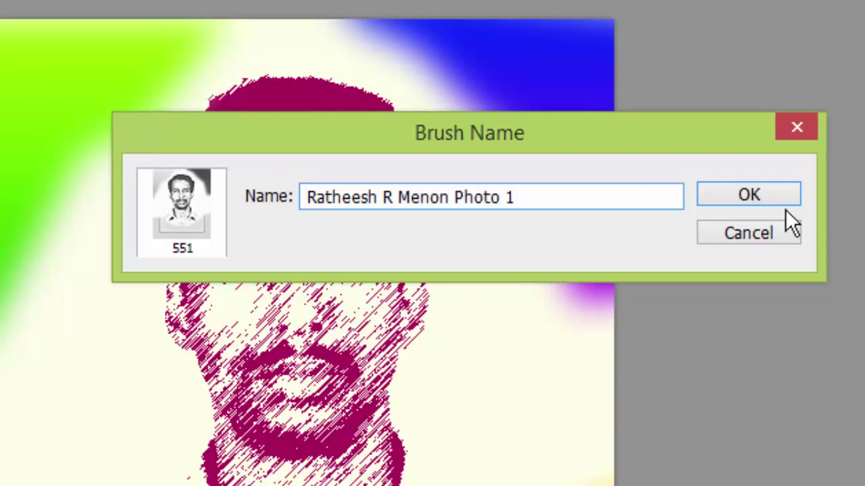
left_click(779, 193)
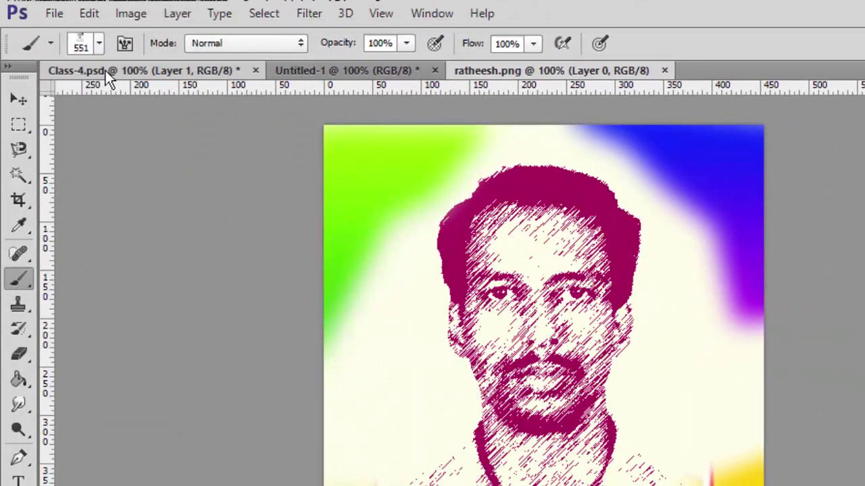
Stamp the 551 portrait brush on both sides of Class-4, then delete the stamps.
left_click(106, 71)
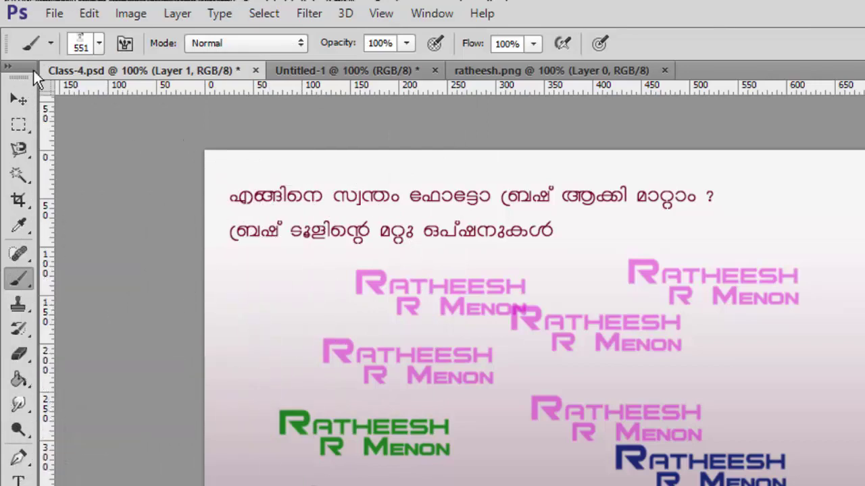
left_click(98, 43)
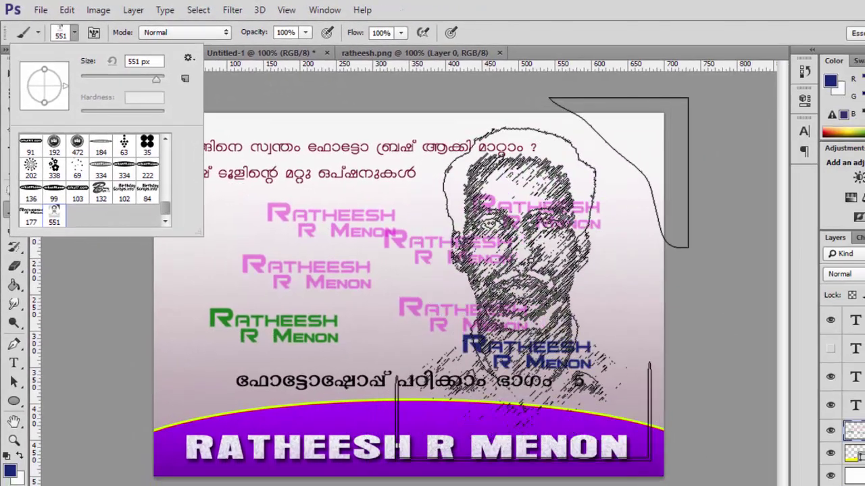
left_click(541, 285)
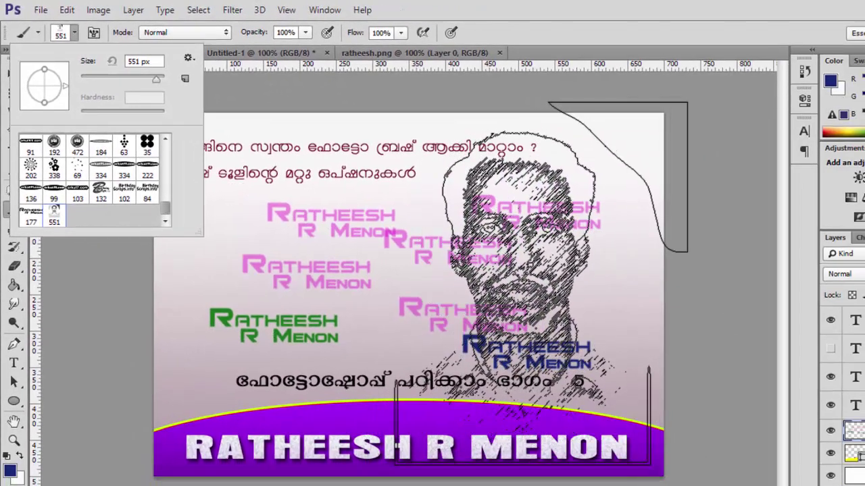
left_click(540, 285)
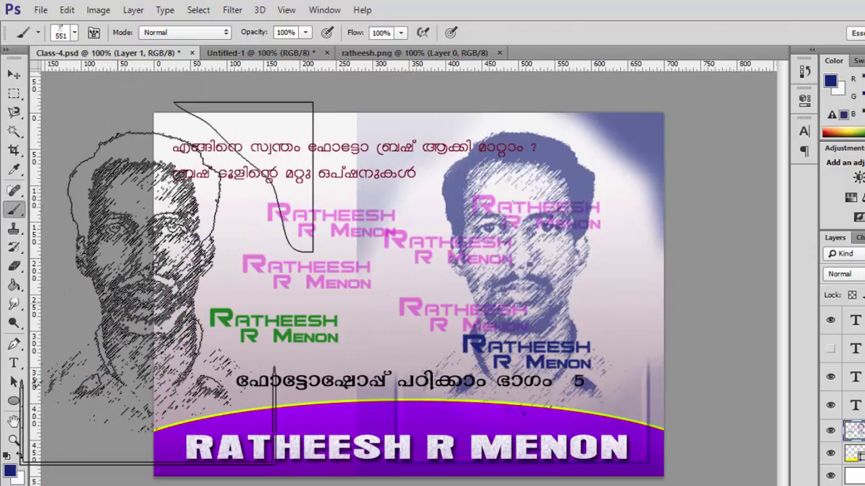
left_click(302, 285)
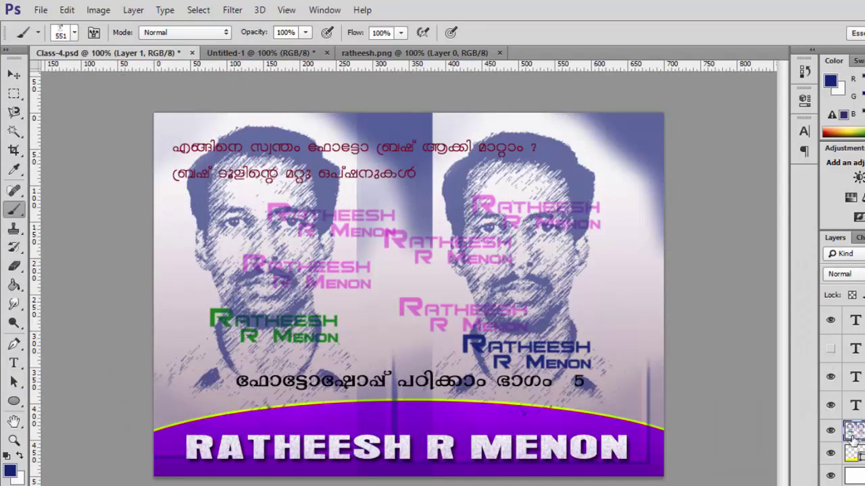
key("ctrl+j")
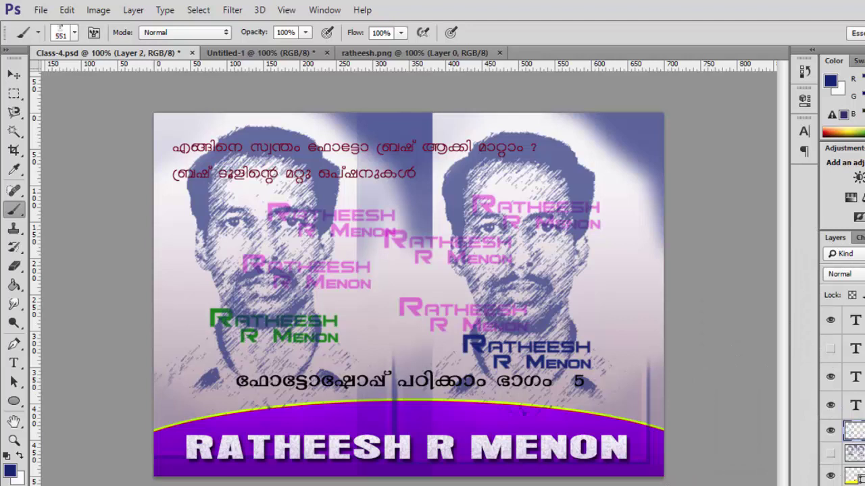
key("Delete")
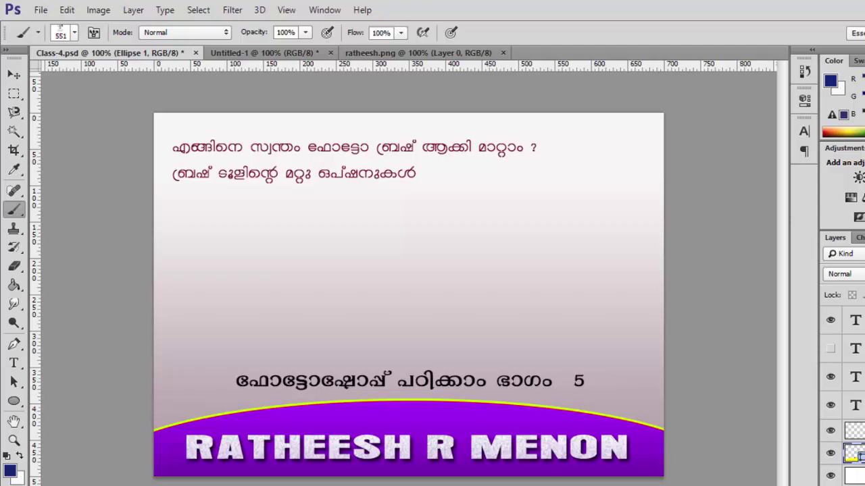
Set the foreground to bright cyan and stamp a large portrait across the slide.
left_click(9, 471)
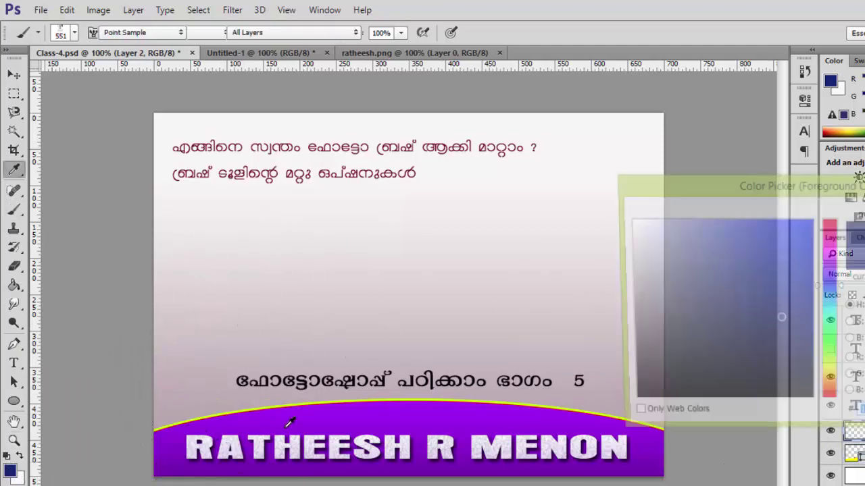
left_click(801, 355)
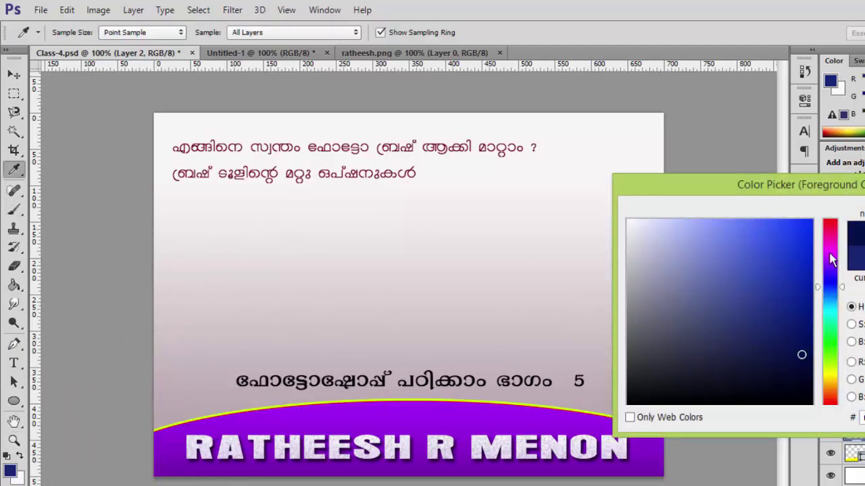
left_click_drag(829, 253, 829, 232)
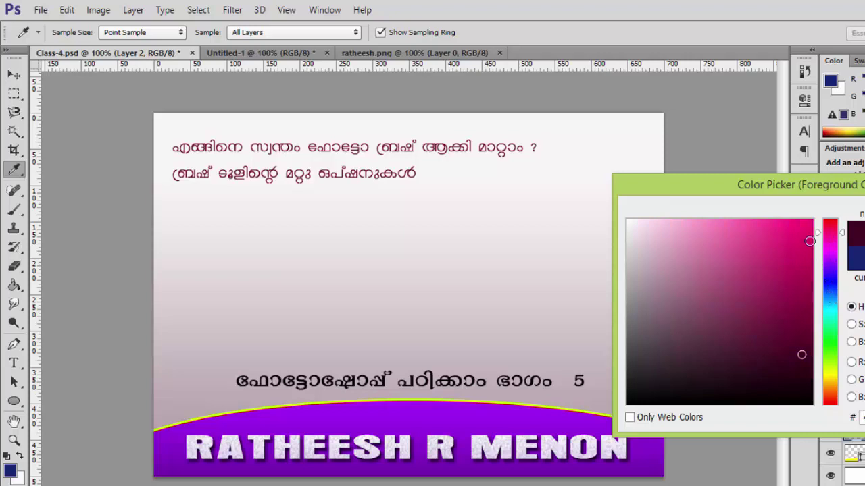
left_click(831, 306)
left_click(797, 239)
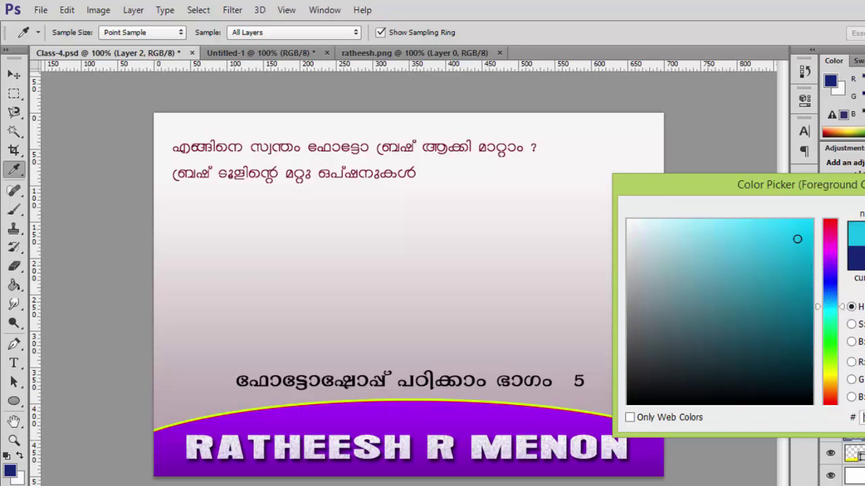
key("Return")
key("b")
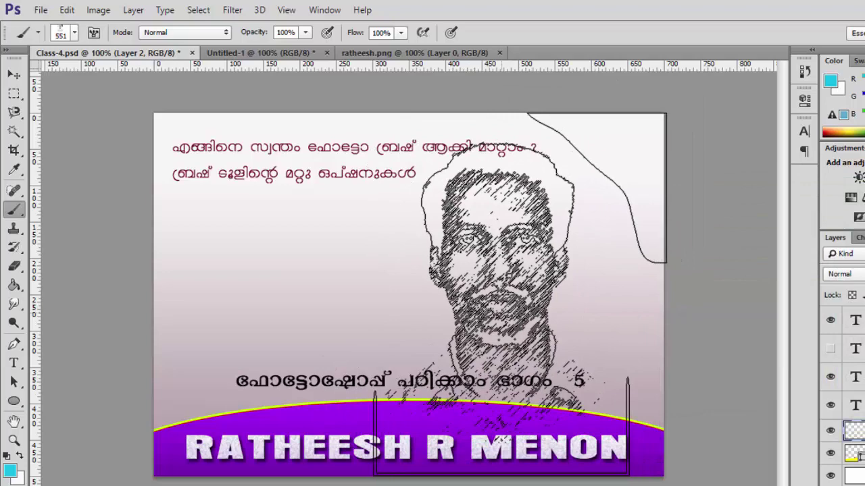
left_click(500, 290)
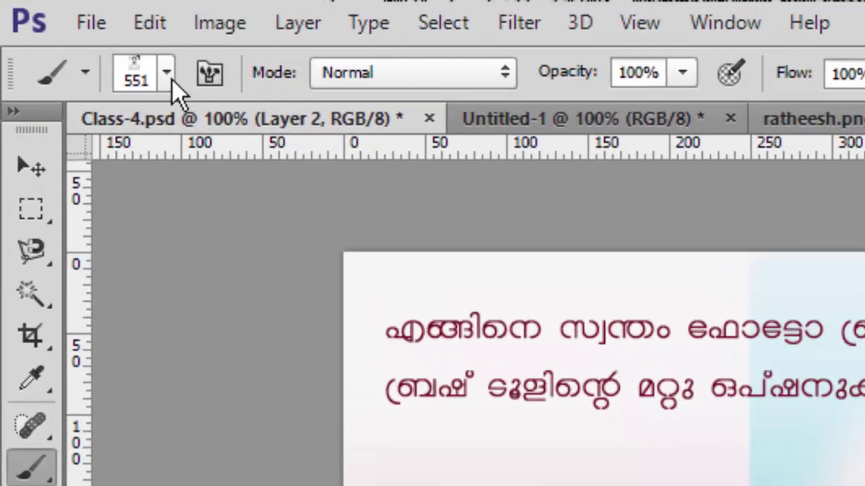
Shrink the portrait brush to 76 px.
left_click(166, 75)
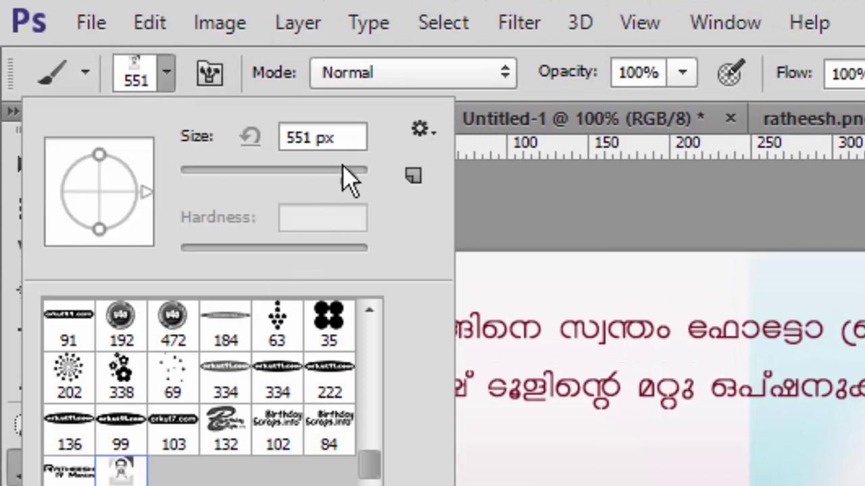
mouse_move(353, 177)
left_mouse_down()
mouse_move(320, 191)
mouse_move(262, 177)
mouse_move(202, 178)
mouse_move(254, 181)
mouse_move(251, 193)
left_mouse_up()
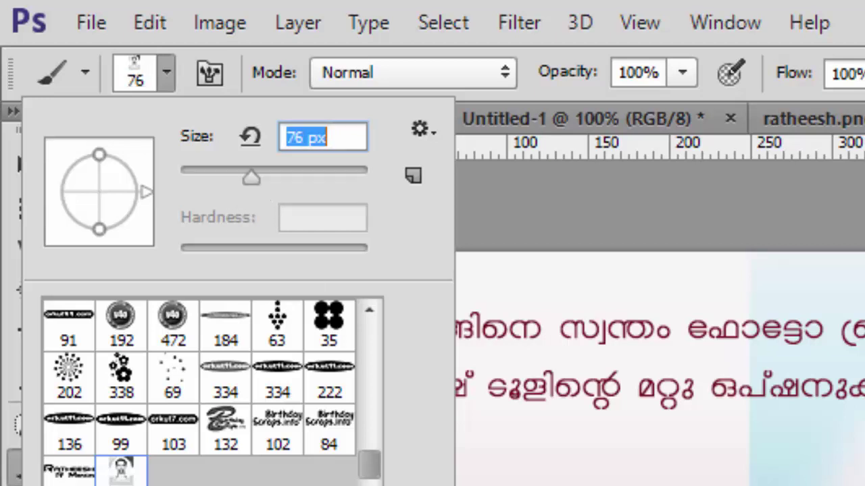
key("Return")
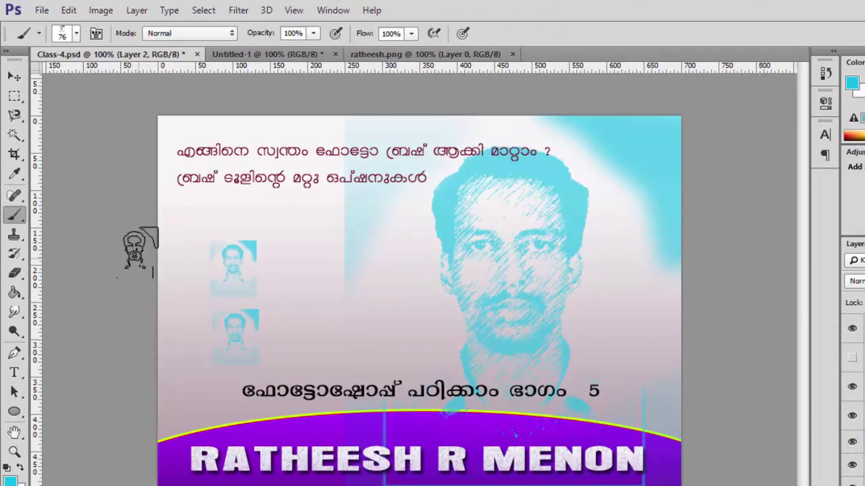
Set the brush to about 96 px and stamp a small cyan portrait on the left.
left_click(76, 33)
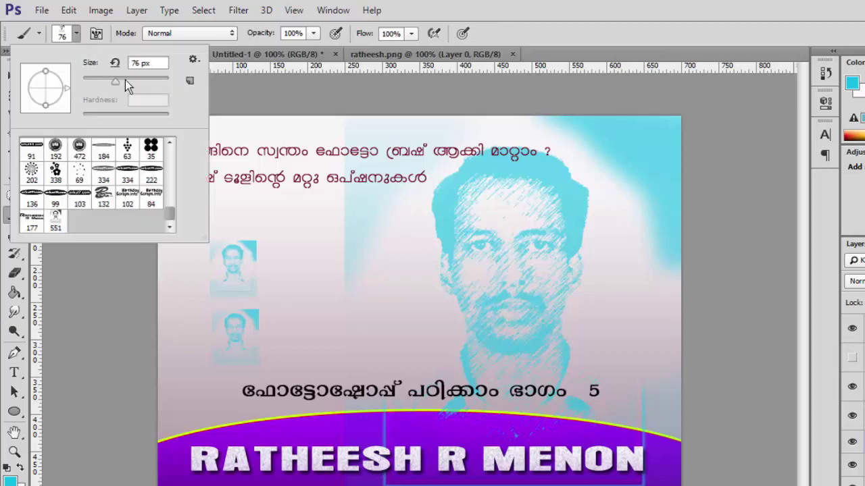
left_click_drag(119, 81, 126, 83)
left_click(300, 303)
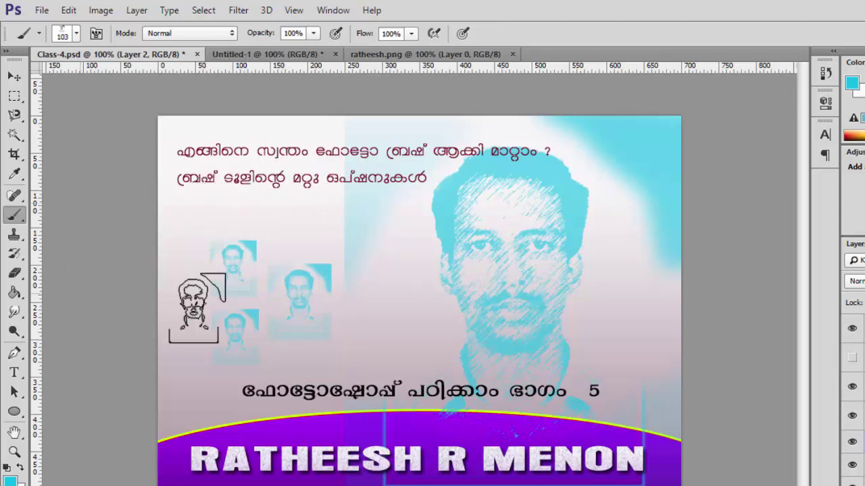
Delete Layer 2 holding the cyan portrait stamps.
left_click(77, 34)
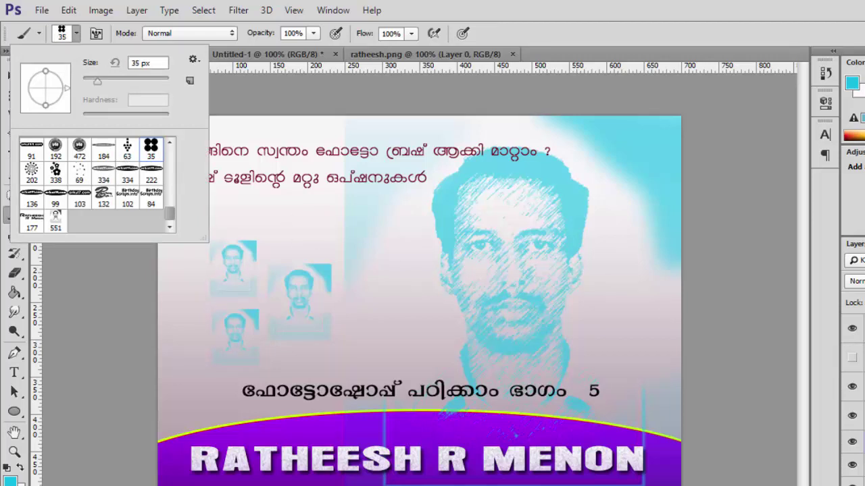
key("Delete")
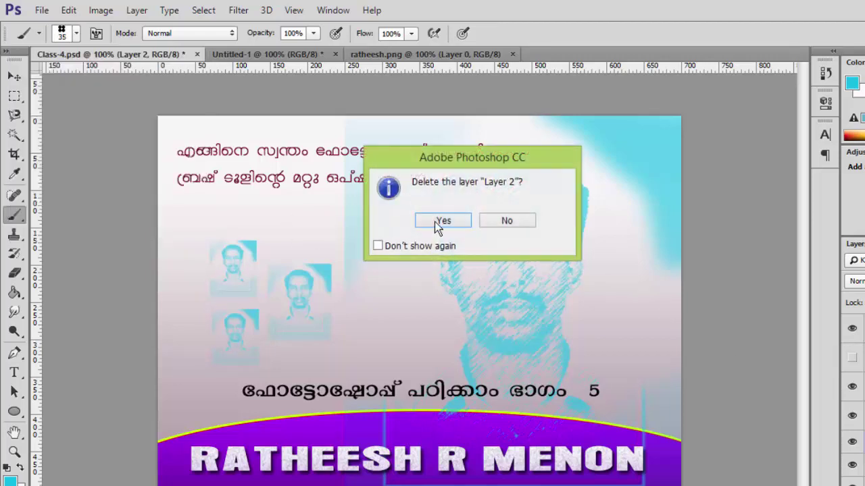
left_click(444, 224)
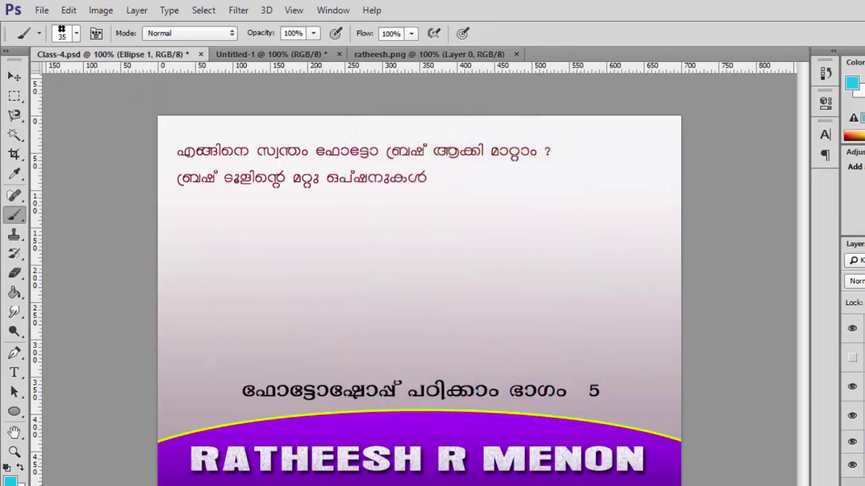
Set the foreground colour to red and stamp a red four-petal flower mark mid-left on the slide.
left_click(853, 481)
left_click(10, 481)
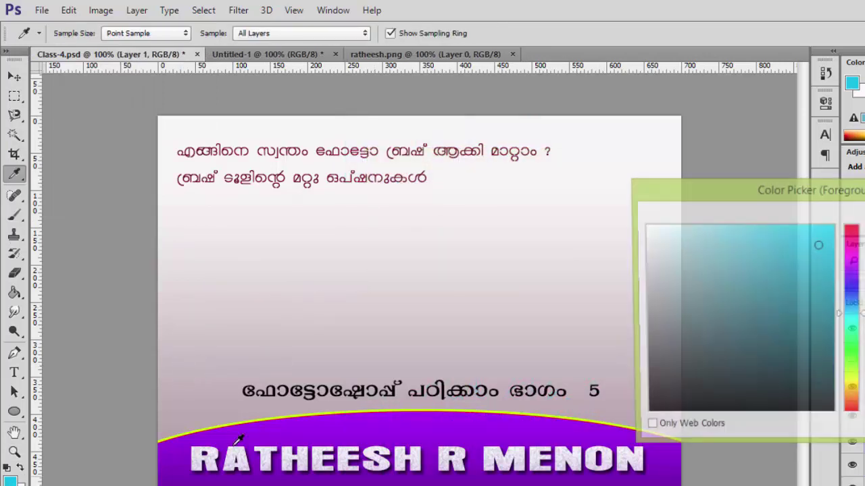
left_click(853, 229)
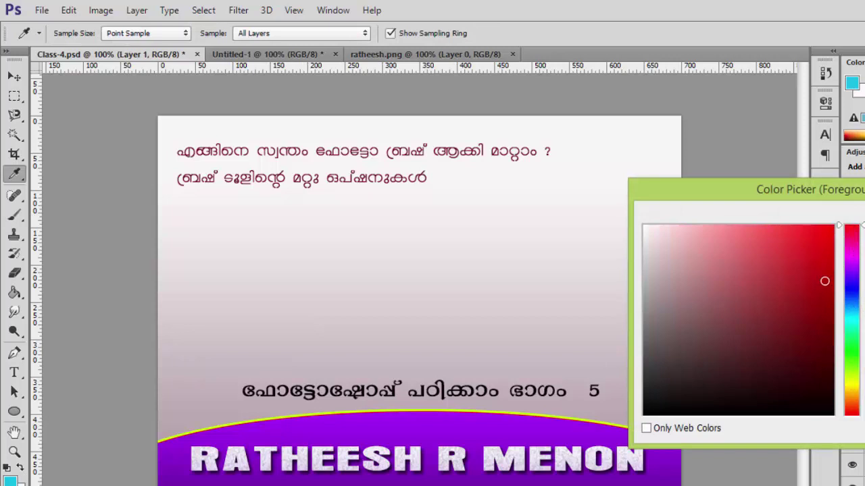
key("Return")
key("b")
left_click(323, 265)
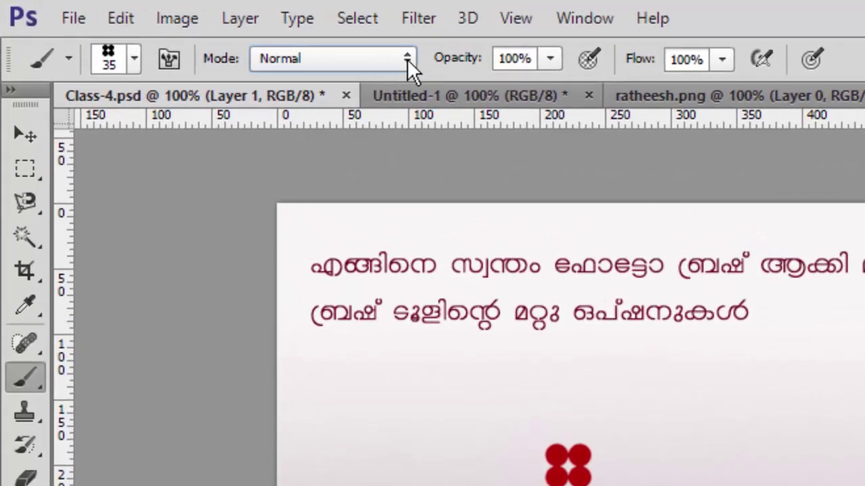
Stamp red test dabs in Dissolve and Behind blend modes, then switch the brush to Clear.
left_click(232, 33)
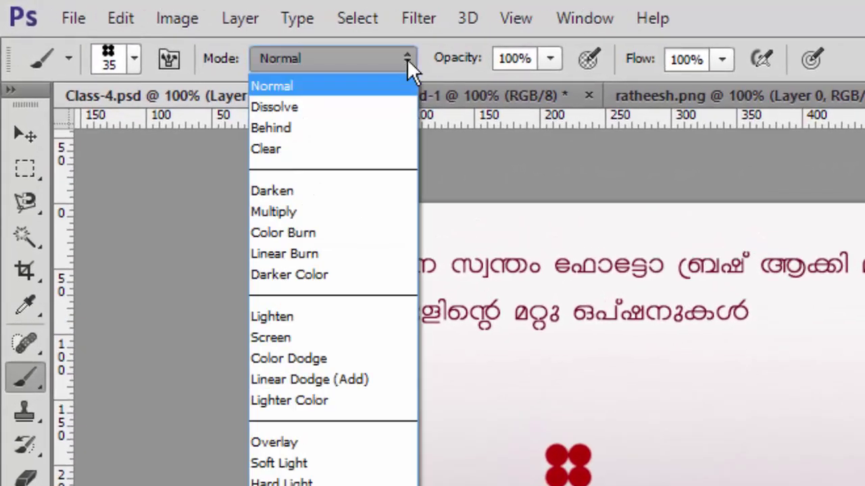
left_click(372, 108)
left_click(661, 460)
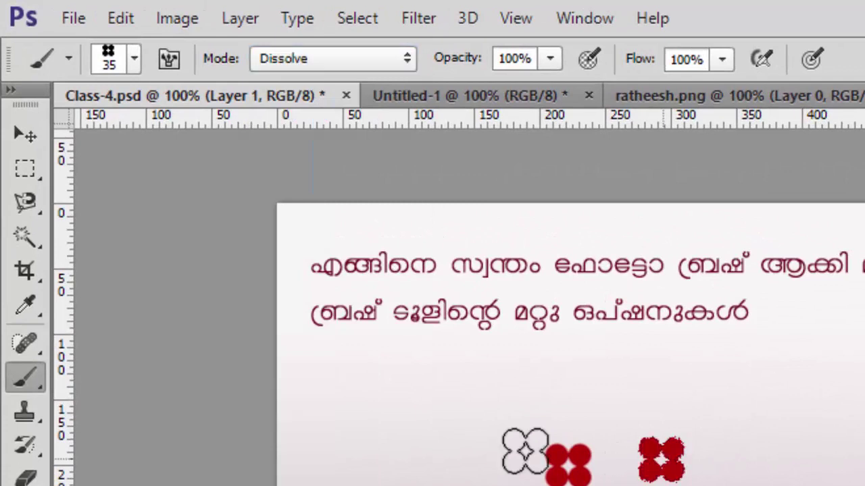
left_click(408, 60)
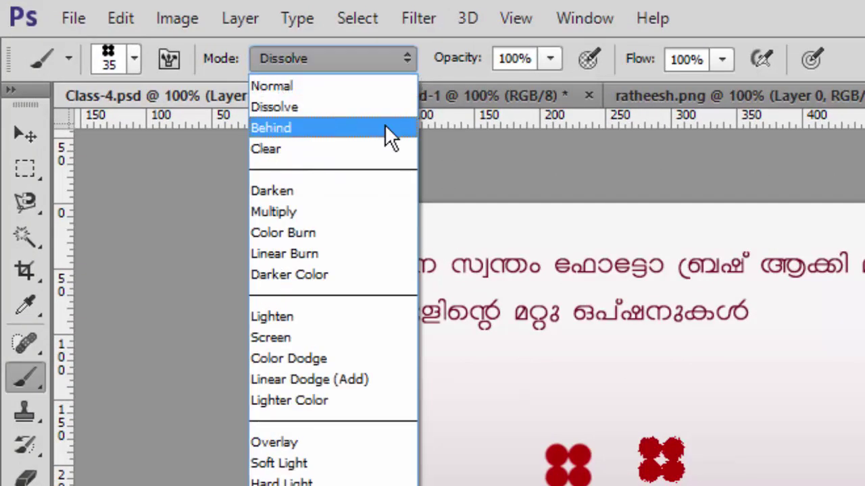
left_click(390, 135)
left_click(771, 451)
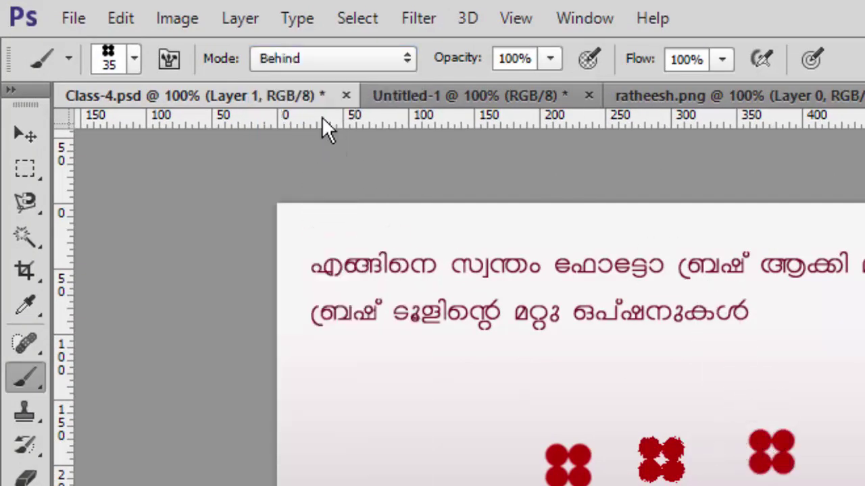
left_click(407, 59)
left_click(367, 150)
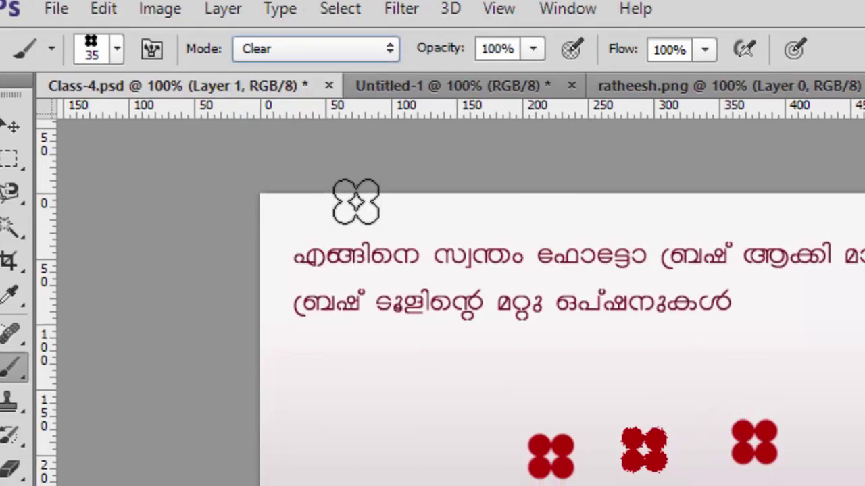
Stamp red test dabs with the brush in Multiply and Lighten blend modes.
left_click(464, 469)
left_click(133, 23)
left_click(129, 177)
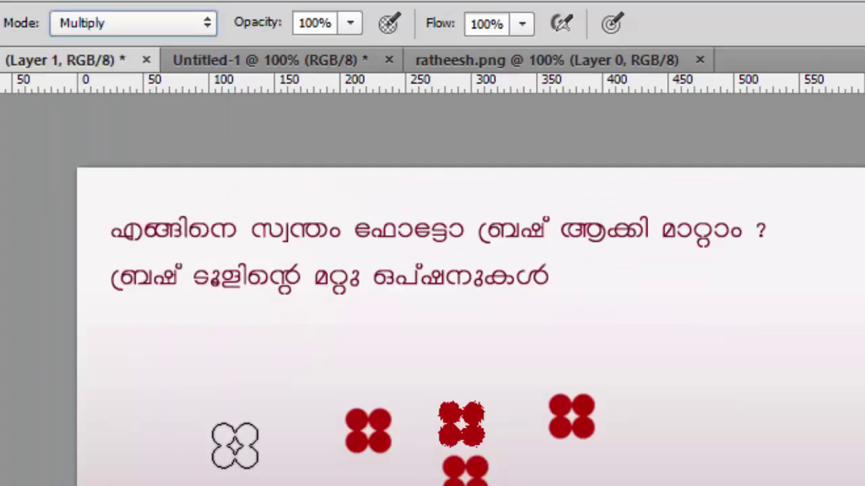
left_click(81, 23)
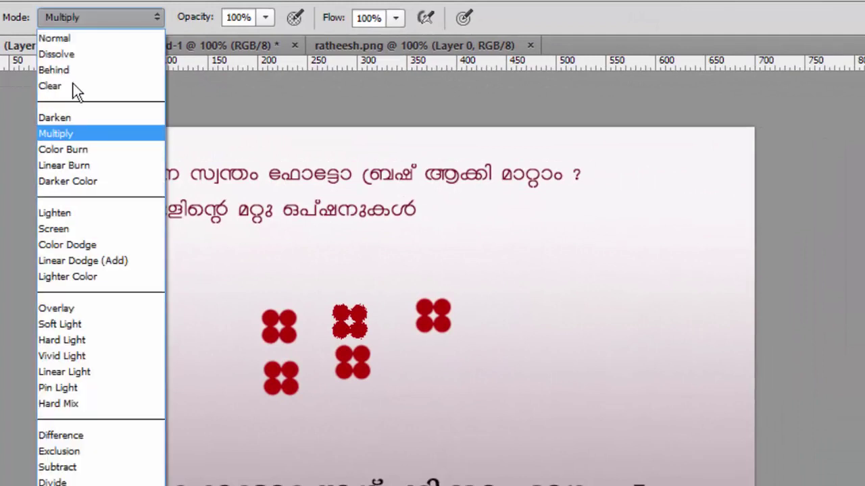
left_click(88, 213)
left_click(420, 376)
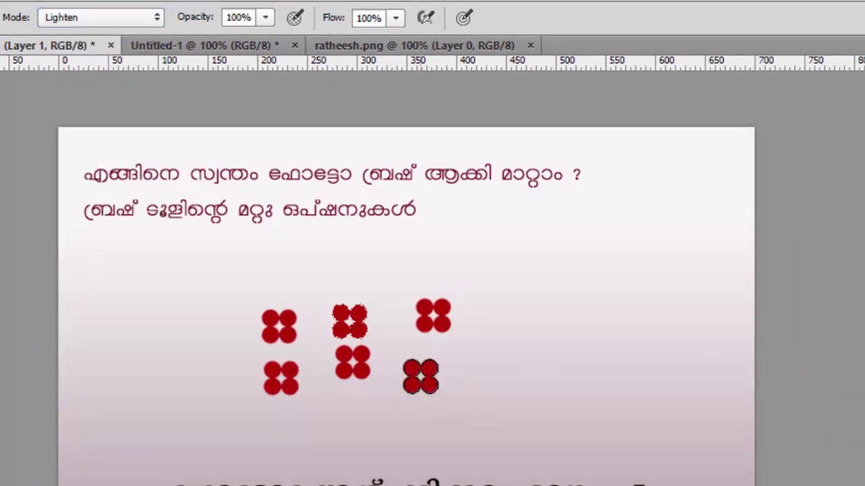
Stamp red test dabs with the brush in Vivid Light and Divide blend modes.
left_click(63, 18)
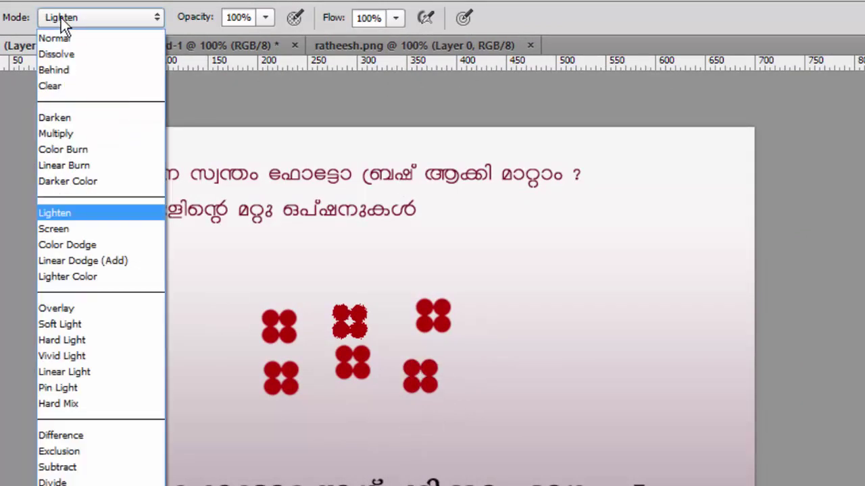
left_click(61, 356)
left_click(381, 268)
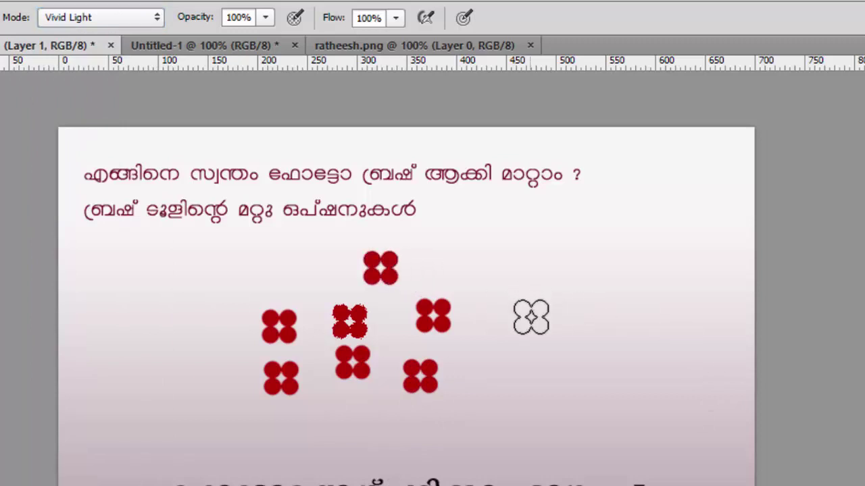
left_click(519, 328)
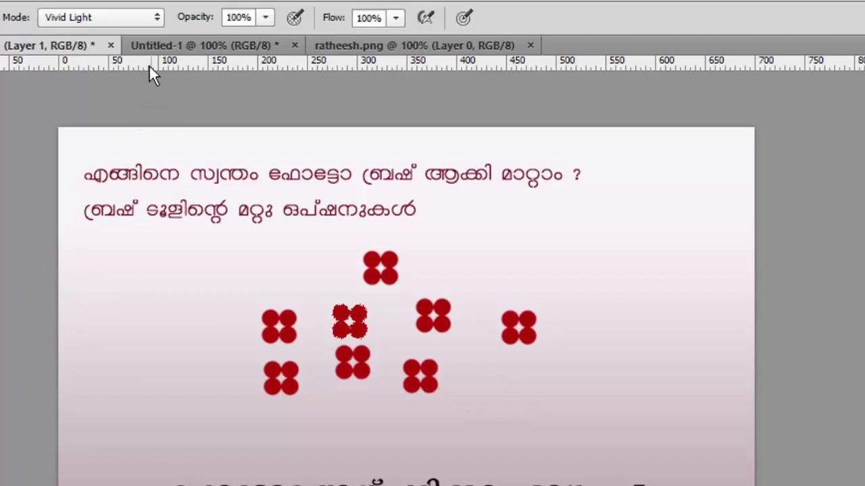
left_click(155, 20)
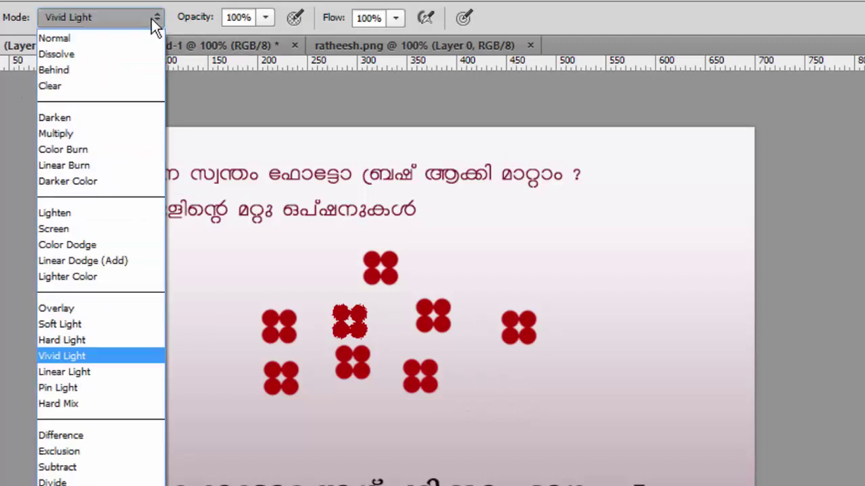
left_click(76, 481)
left_click(256, 283)
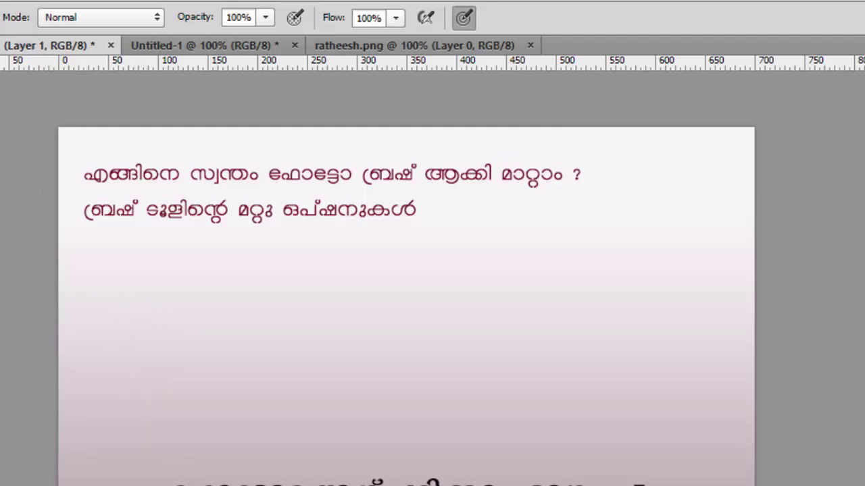
Stamp one red star with the star brush and show the Brush settings panel.
left_click(137, 320)
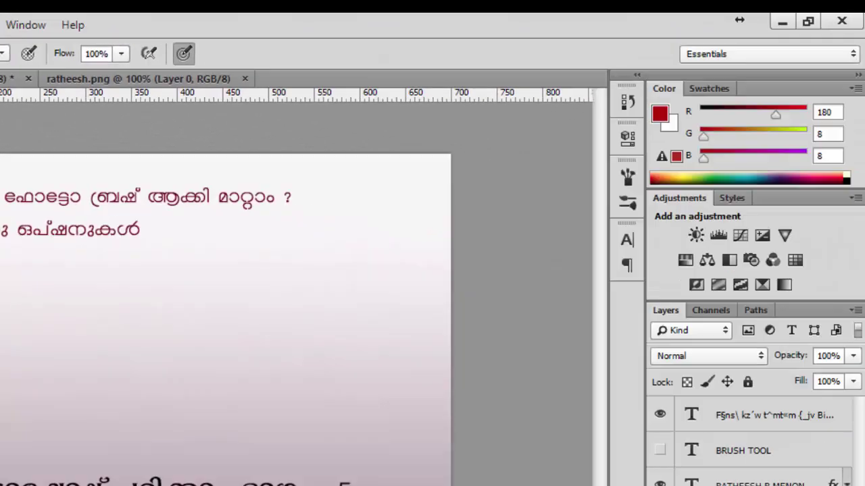
left_click(3, 77)
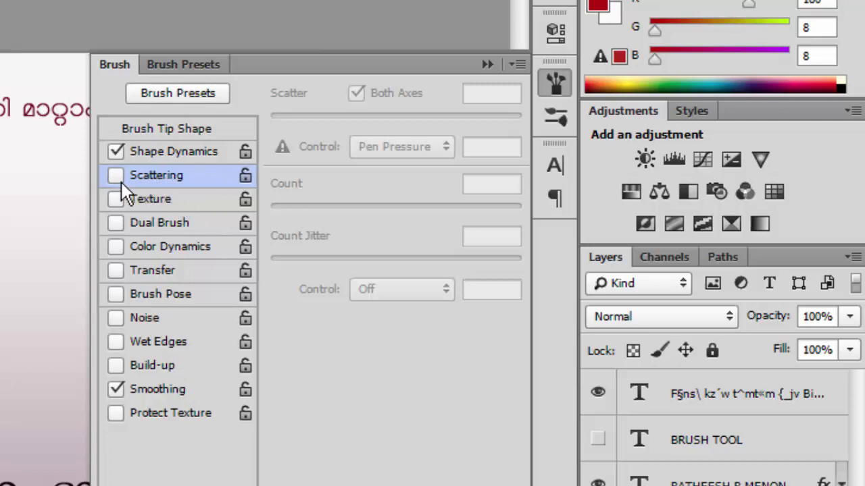
In Shape Dynamics, test Size Jitter at 82% then 4% with red star strokes under the title.
left_click(169, 153)
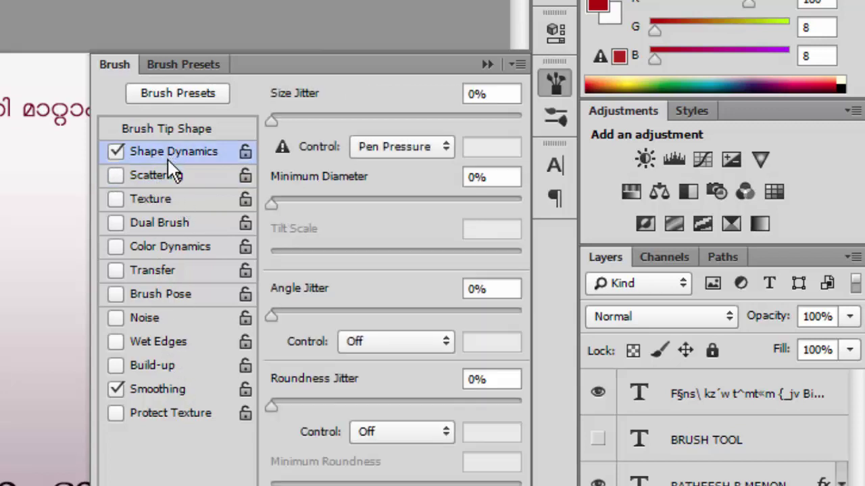
mouse_move(272, 122)
left_mouse_down()
mouse_move(386, 142)
mouse_move(298, 135)
left_mouse_up()
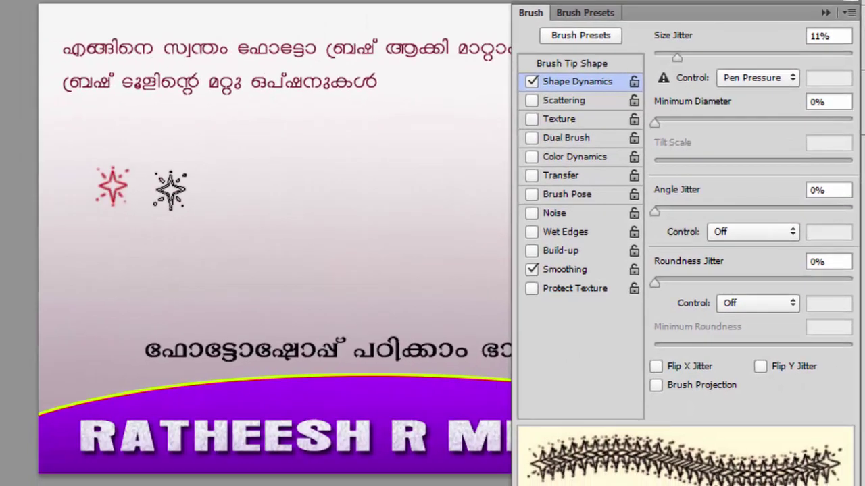
left_click(170, 189)
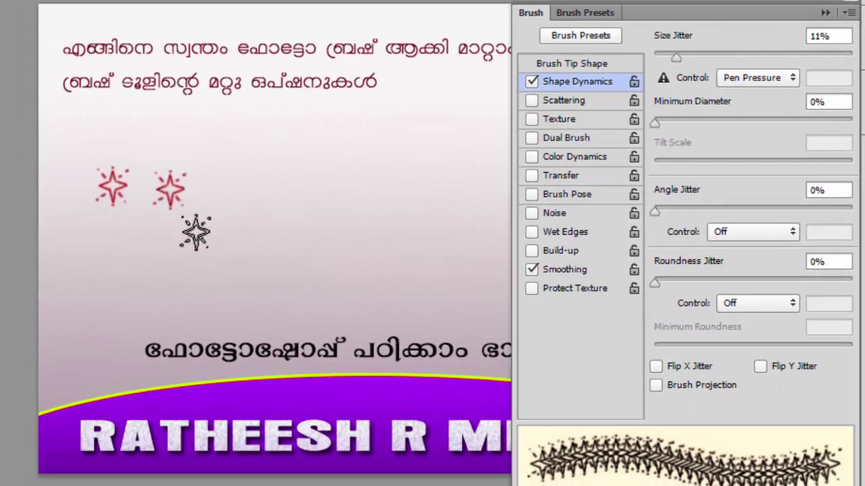
left_click_drag(679, 61, 817, 62)
left_click_drag(194, 155, 325, 179)
mouse_move(819, 57)
left_mouse_down()
mouse_move(654, 58)
mouse_move(662, 58)
left_mouse_up()
mouse_move(239, 127)
left_mouse_down()
mouse_move(248, 119)
mouse_move(331, 144)
mouse_move(381, 144)
left_mouse_up()
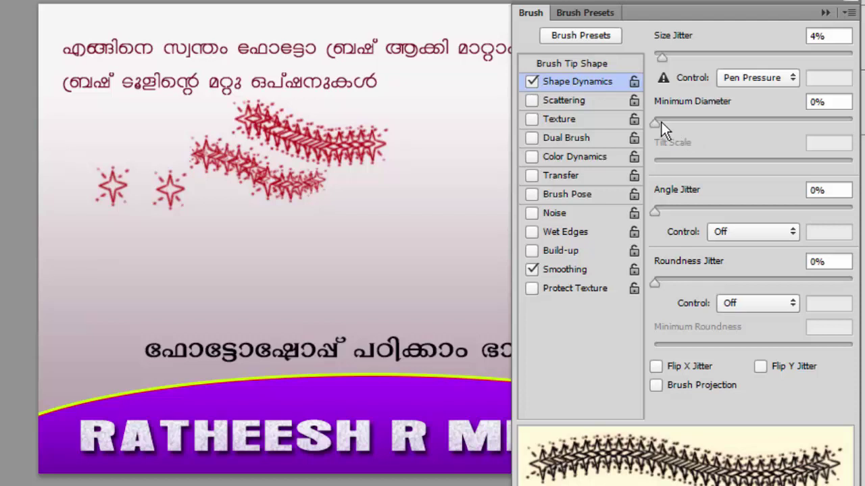
Set Minimum Diameter to 34% and size-jitter control to Pen Tilt, then enable Scattering.
left_click_drag(657, 123, 722, 122)
mouse_move(289, 208)
left_mouse_down()
mouse_move(297, 230)
mouse_move(421, 219)
mouse_move(435, 240)
left_mouse_up()
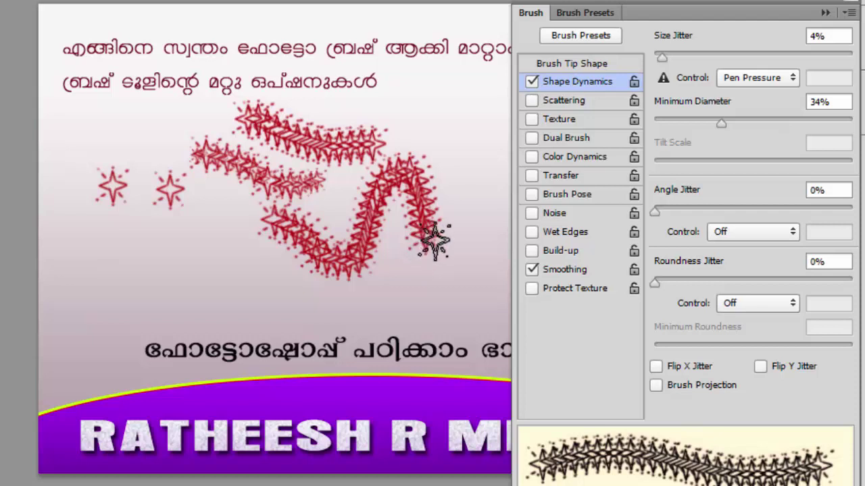
left_click(793, 78)
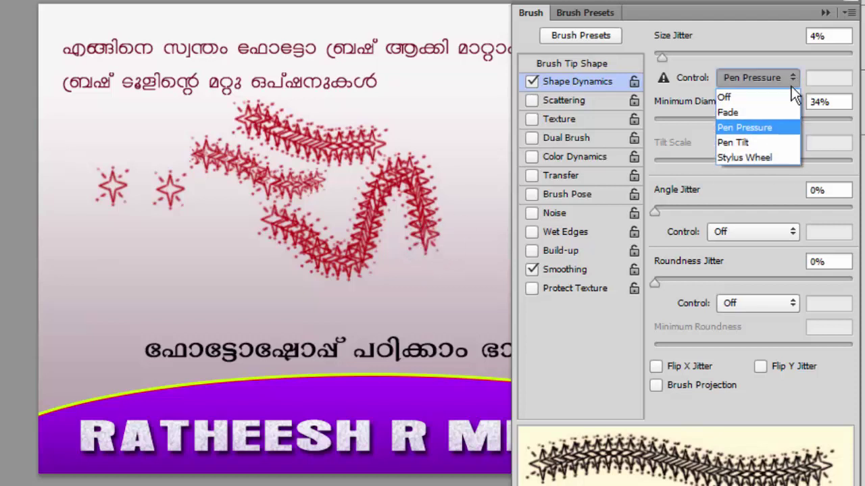
left_click(759, 142)
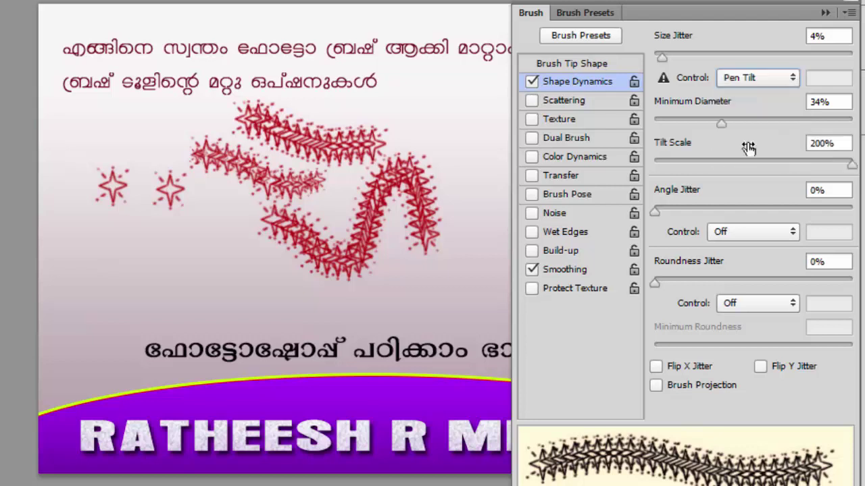
left_click(532, 100)
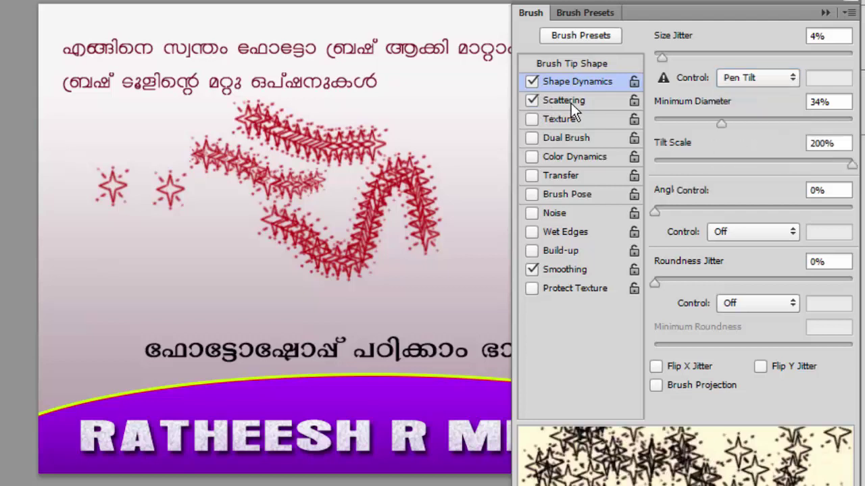
Paint scattered red stars across the left, middle, top and right of the slide.
left_click(571, 102)
left_click_drag(133, 279, 180, 291)
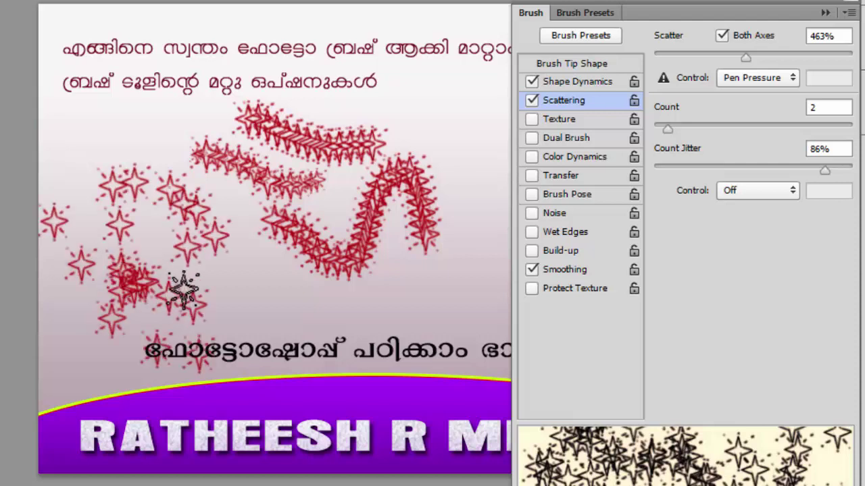
left_click(135, 137)
left_click(400, 74)
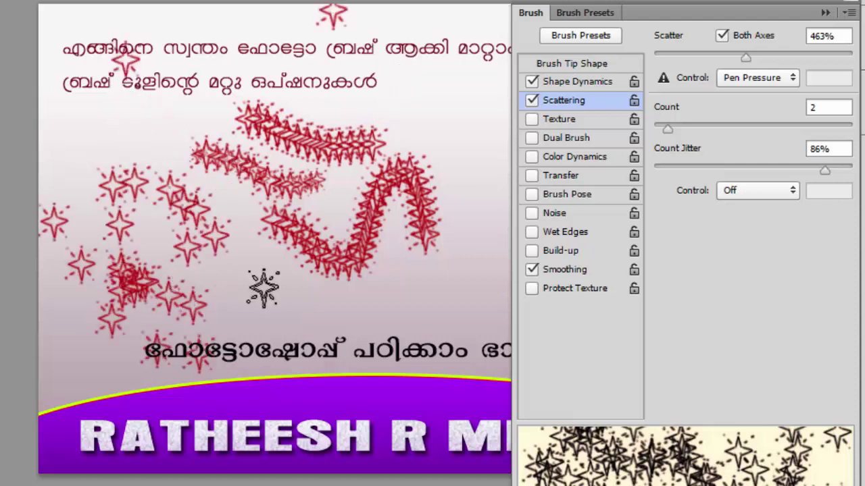
left_click_drag(259, 291, 338, 304)
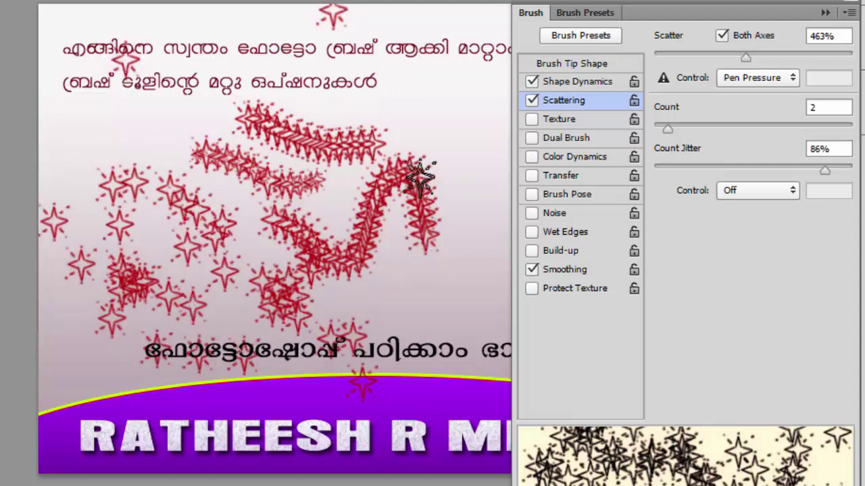
left_click_drag(428, 129, 451, 228)
left_click(451, 227)
left_click(119, 101)
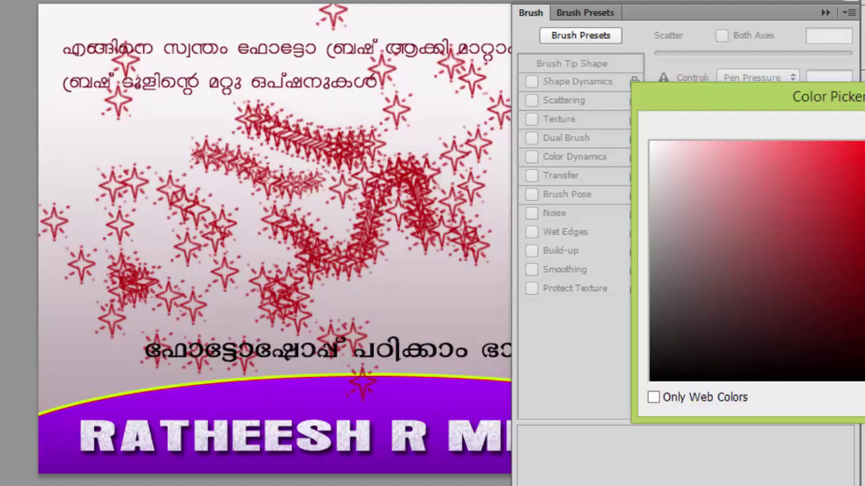
Close the Color Picker and delete the layer holding the red stars.
key("Return")
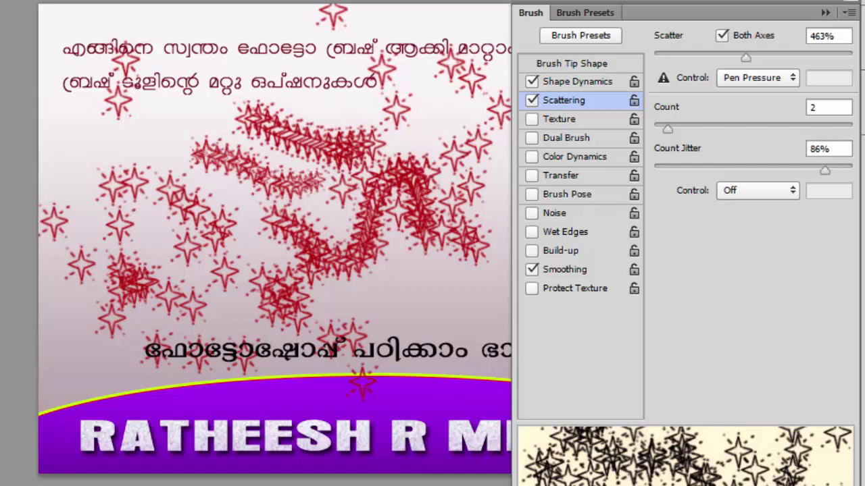
key("Delete")
left_click(404, 137)
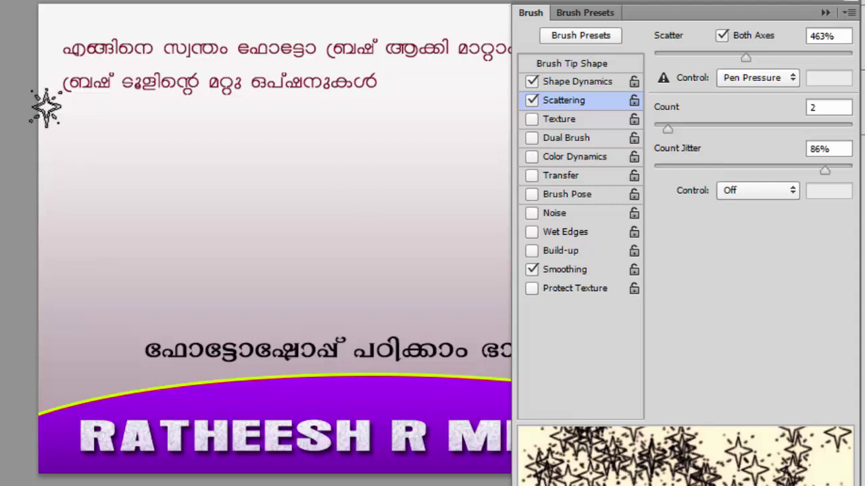
Paint scattered cyan stars across the upper left and left side, then enable Texture.
mouse_move(81, 115)
left_mouse_down()
mouse_move(119, 170)
mouse_move(179, 199)
left_mouse_up()
mouse_move(237, 118)
left_mouse_down()
mouse_move(179, 199)
mouse_move(187, 293)
mouse_move(155, 352)
left_mouse_up()
left_click_drag(323, 187, 397, 221)
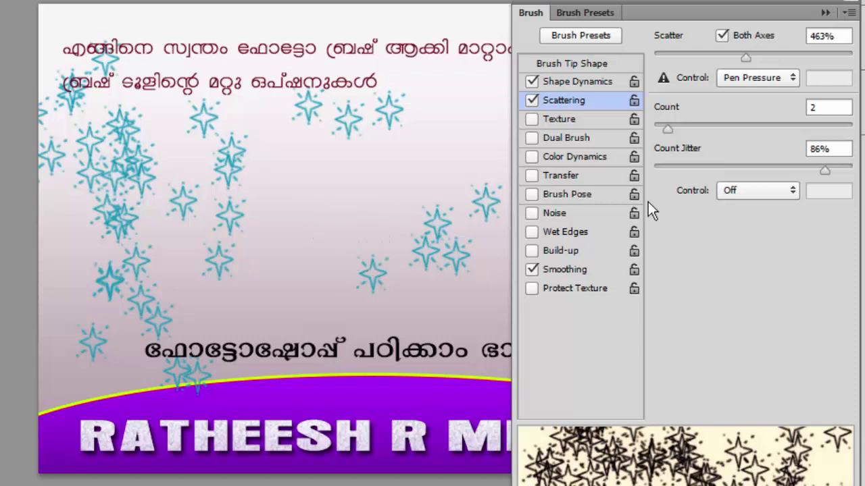
left_click(558, 118)
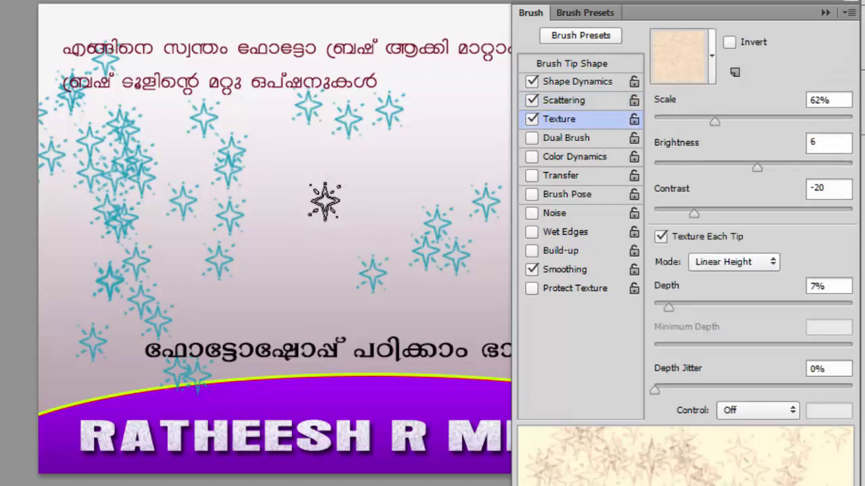
Try textured stars, then paint dual-brush stars with Texture off before disabling Dual Brush.
left_click_drag(386, 168, 421, 178)
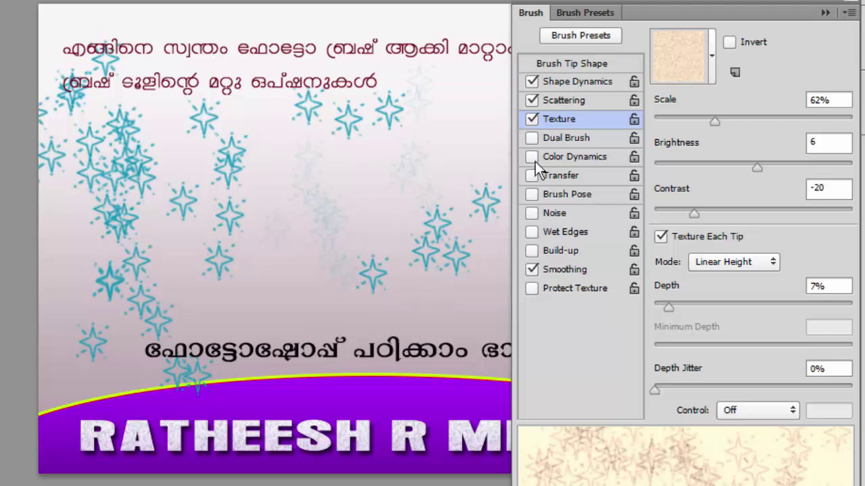
left_click(539, 139)
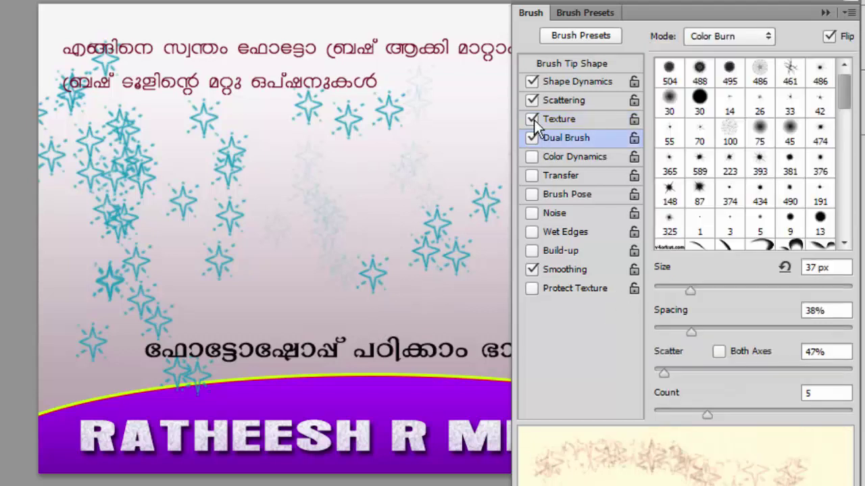
left_click(532, 119)
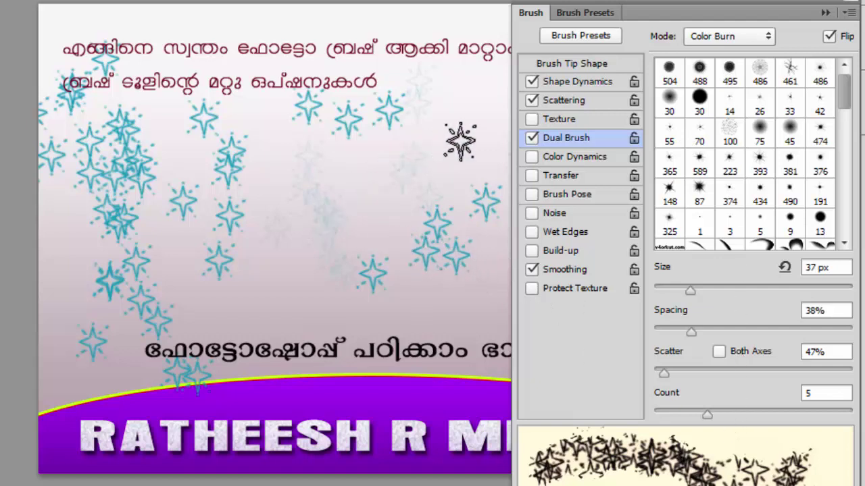
left_click_drag(448, 309, 374, 323)
left_click(479, 126)
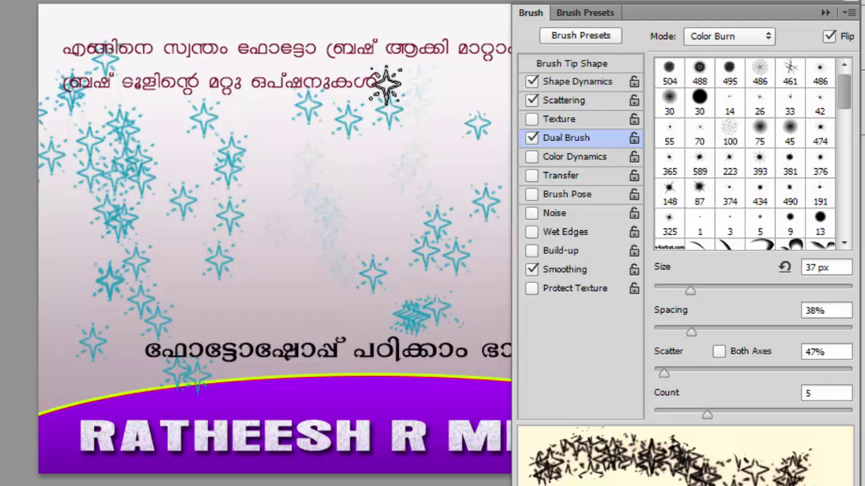
left_click(532, 138)
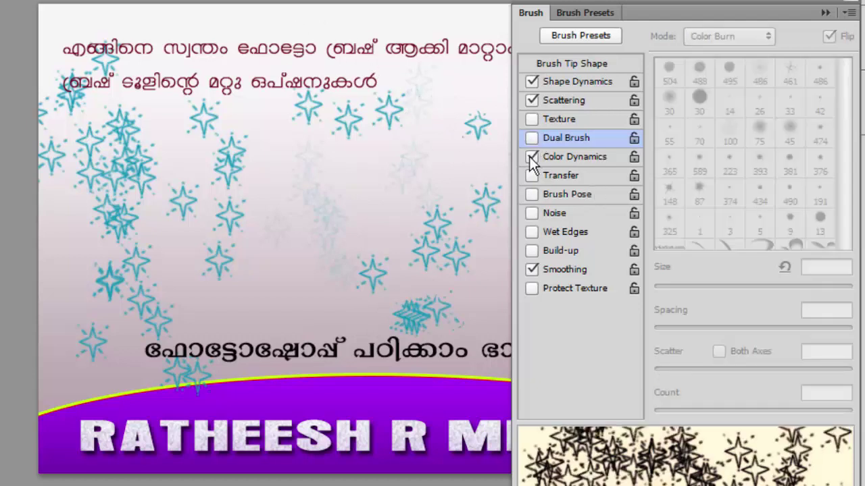
Enable Color Dynamics with 26% foreground/background jitter and paint blue and purple stars.
left_click(562, 157)
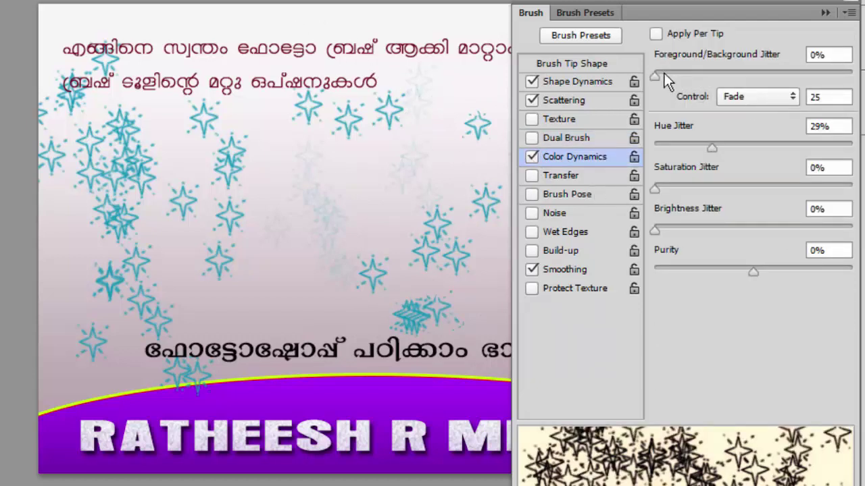
left_click_drag(660, 74, 704, 75)
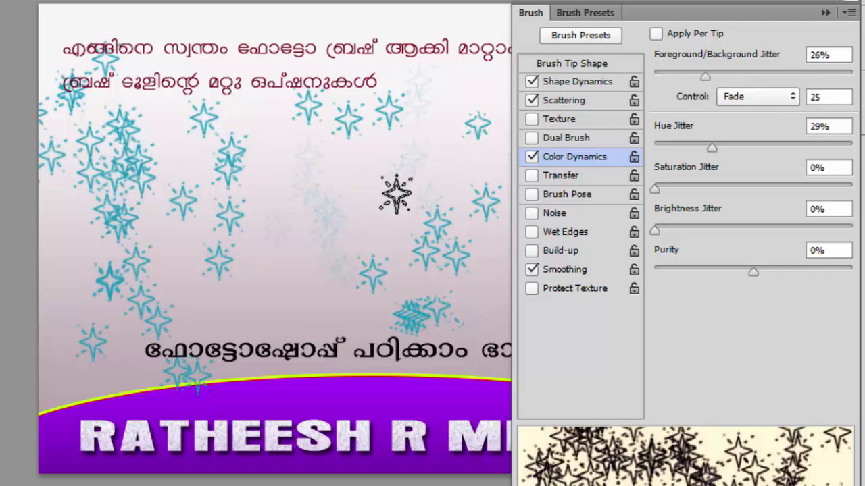
left_click_drag(404, 176, 463, 164)
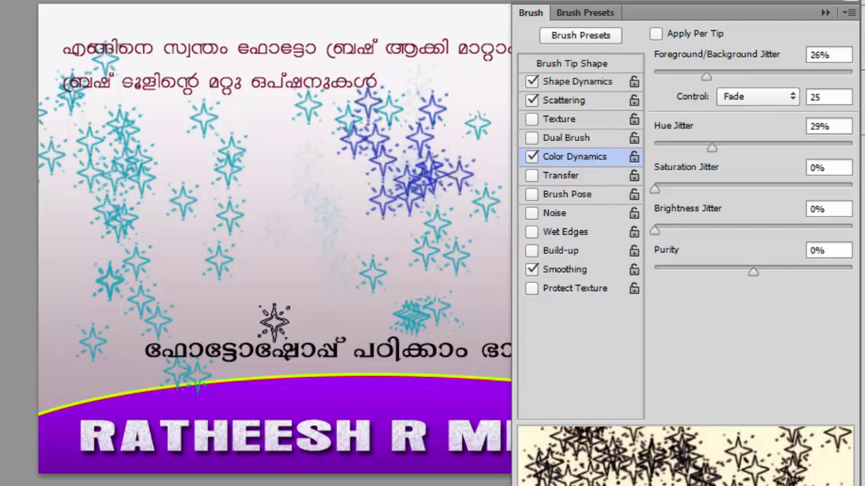
left_click_drag(271, 315, 243, 142)
left_click(531, 157)
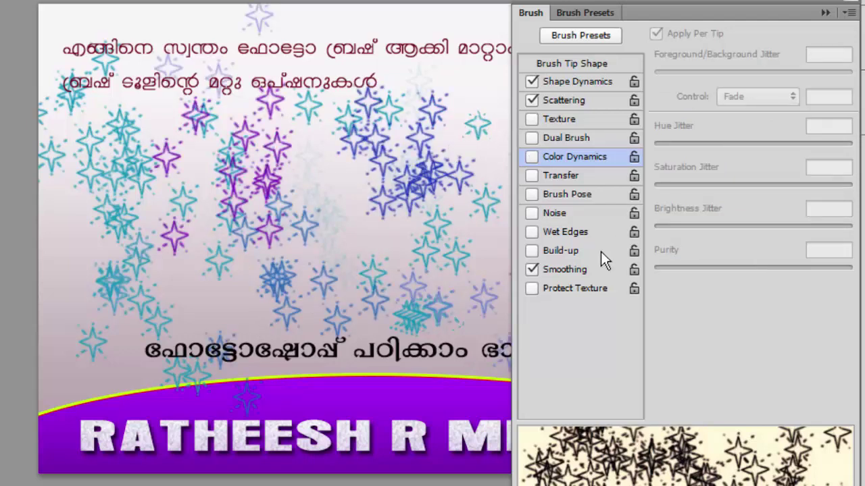
Pick the 369 px star brush from Brush Presets and stamp a cyan starburst at the slide centre.
left_click(581, 36)
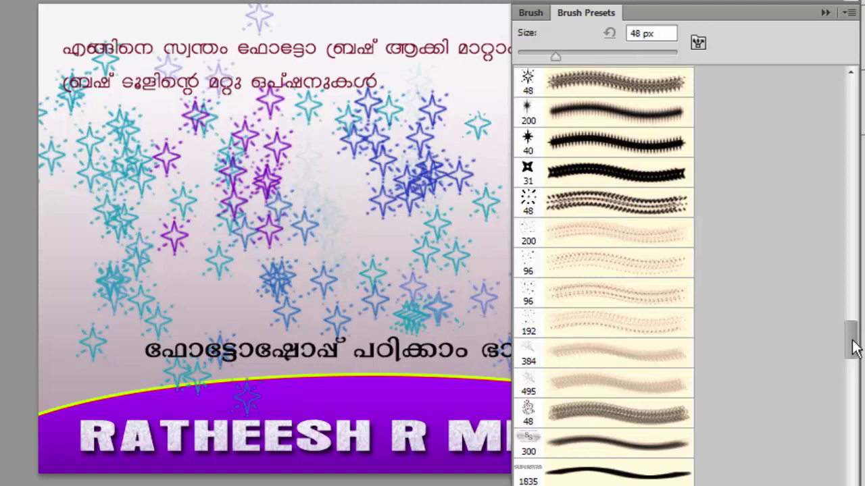
mouse_move(854, 348)
left_mouse_down()
mouse_move(855, 90)
mouse_move(844, 484)
mouse_move(850, 96)
left_mouse_up()
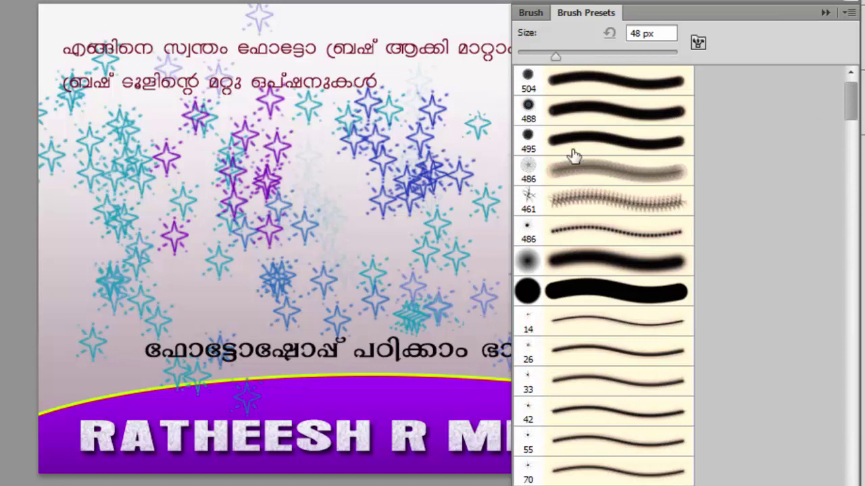
scroll(620, 398, "down", 2)
scroll(620, 398, "down", 5)
scroll(620, 399, "down", 4)
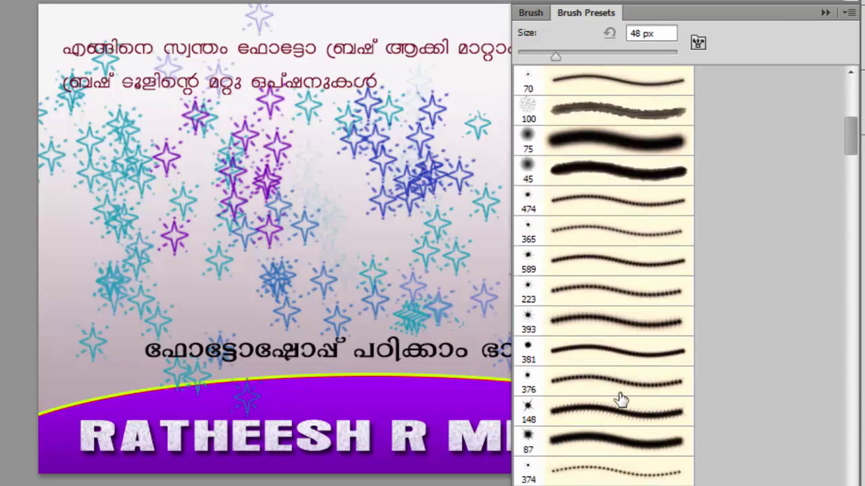
scroll(620, 399, "down", 2)
left_click_drag(851, 170, 852, 263)
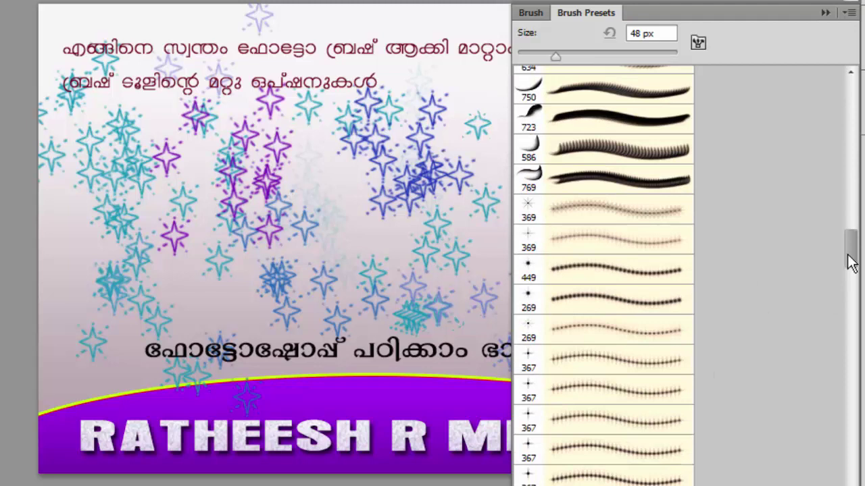
left_click(617, 212)
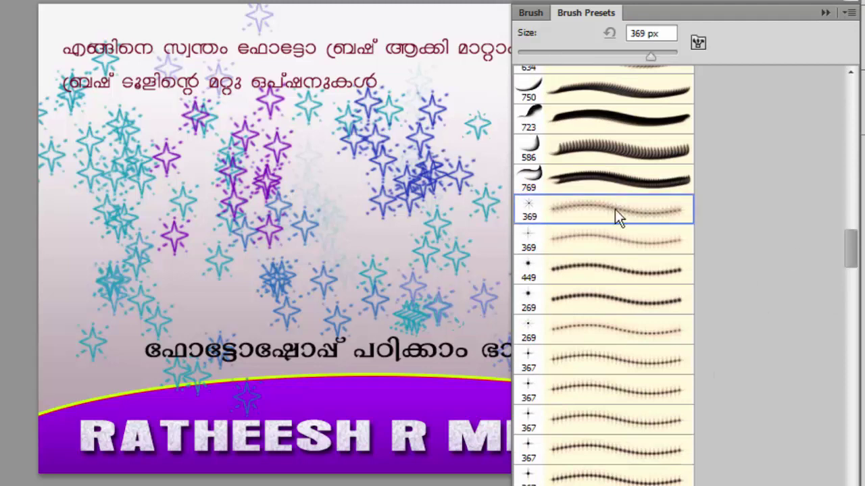
left_click(348, 225)
key("F5")
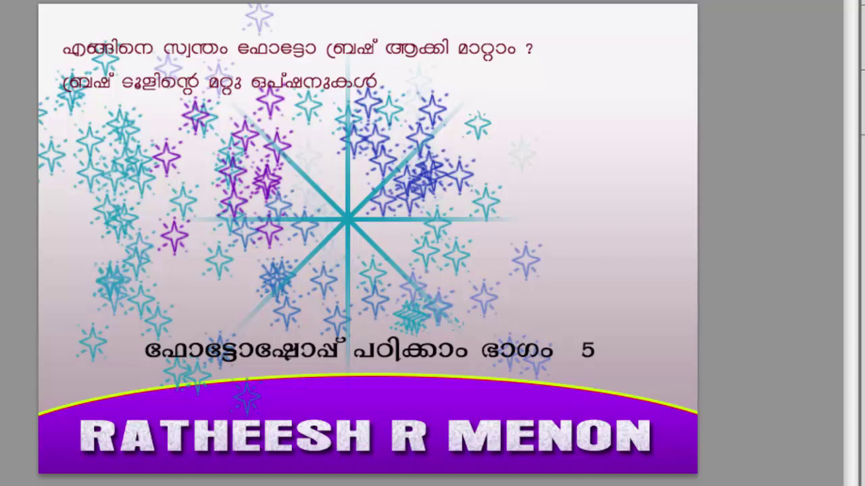
Toggle the Brush settings panel with F5, then reopen it from the Brush icon in the right dock.
key("F5")
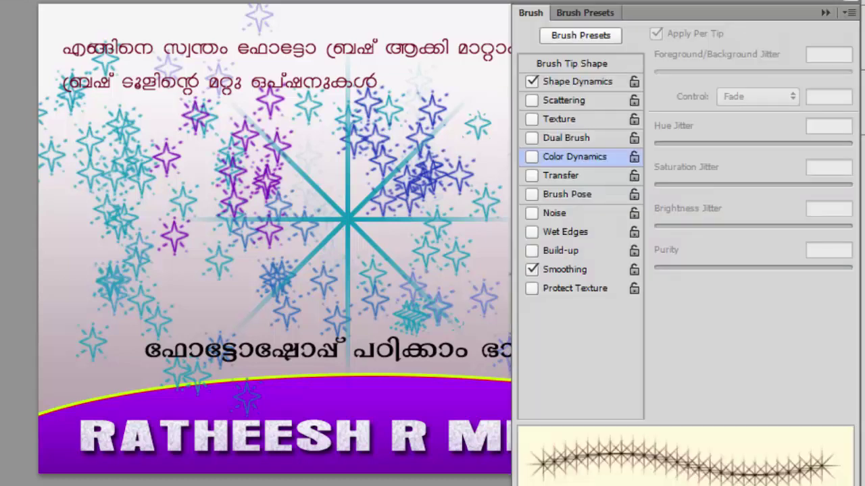
key("F5")
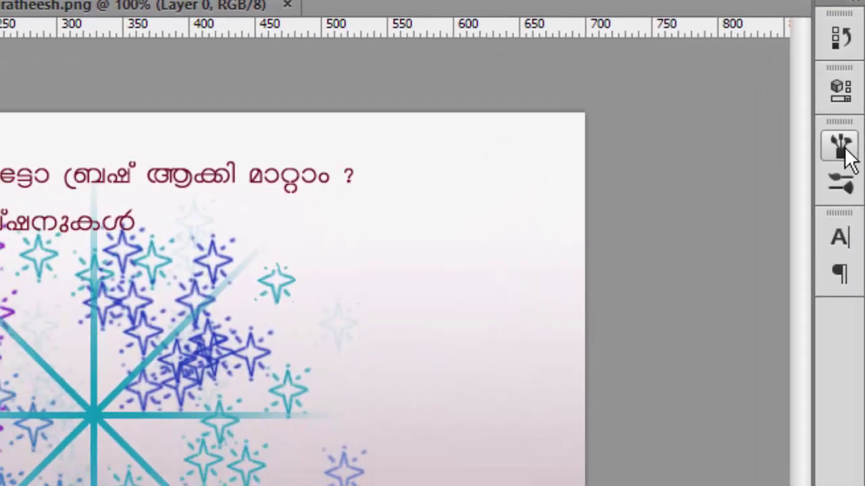
left_click(841, 145)
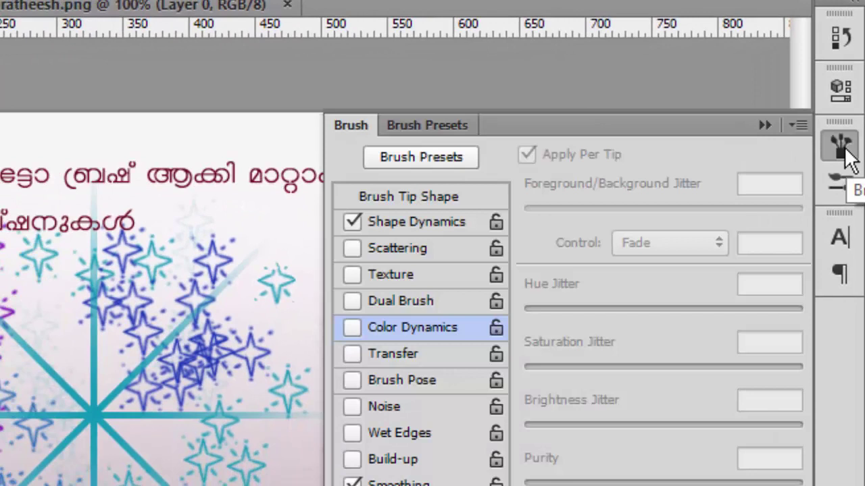